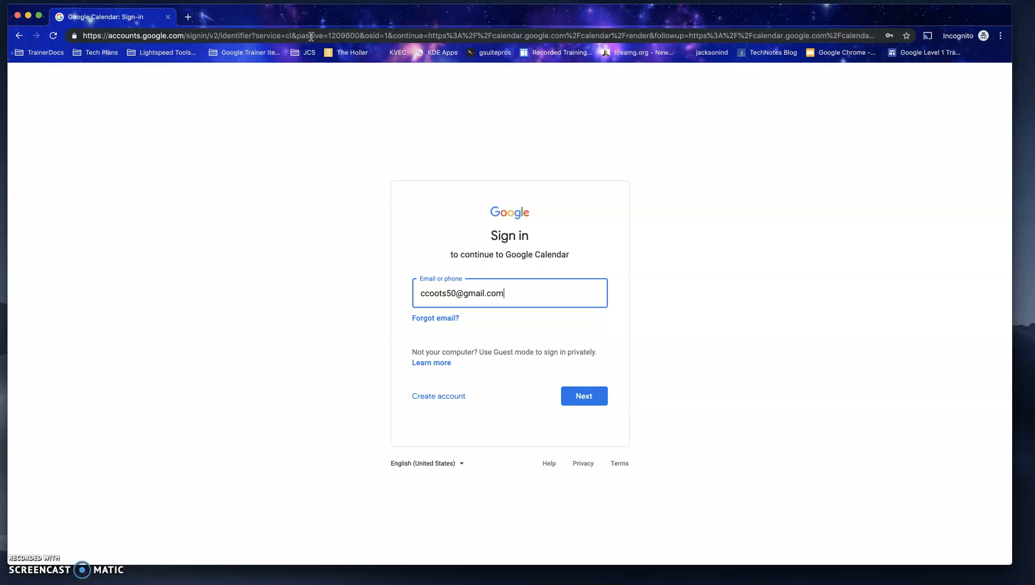
Step: Sign in to Google Calendar with the account's e-mail address and password
{"action": "key", "text": "Return"}
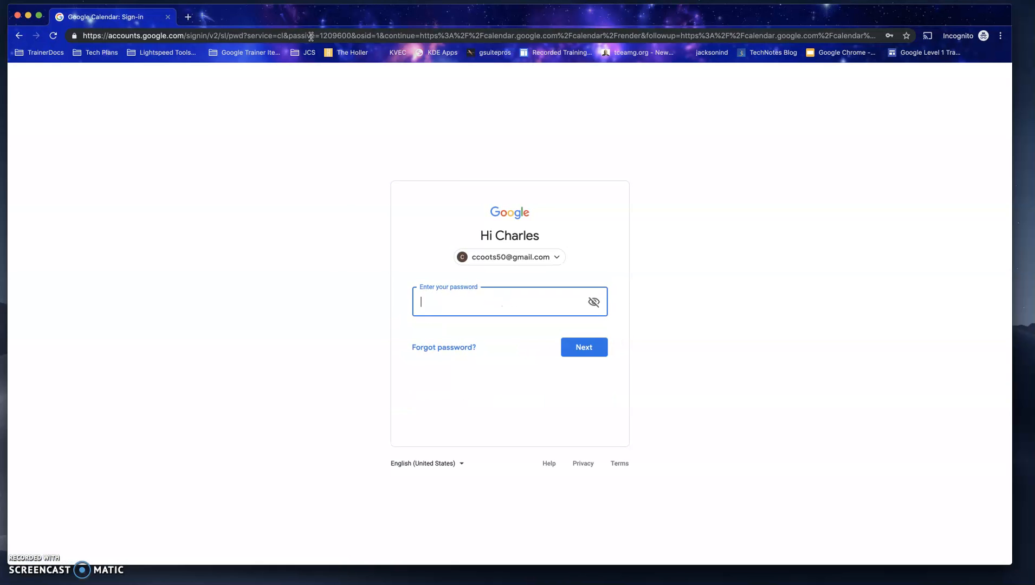
{"action": "key", "text": "Return"}
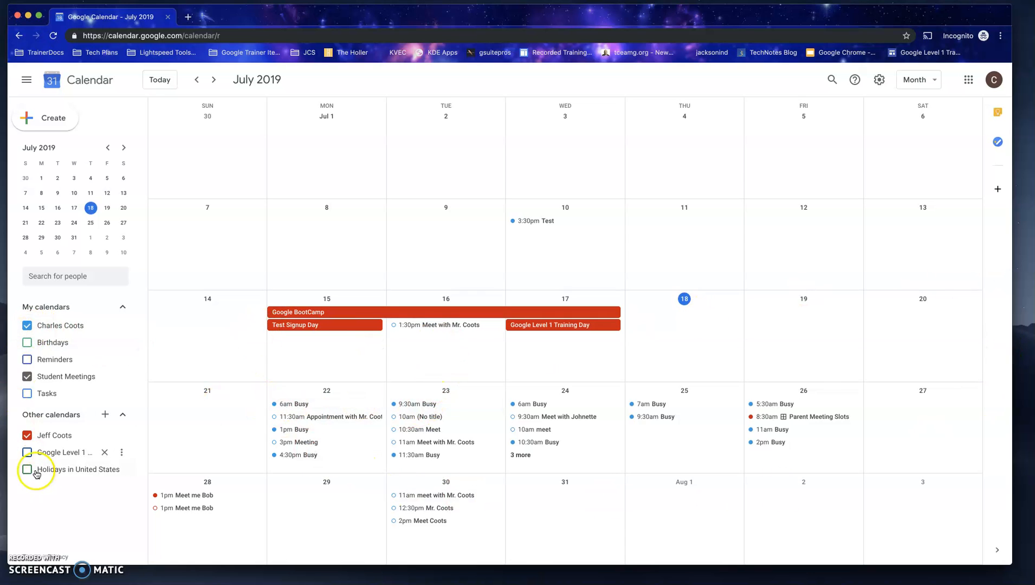
Step: Hide the account owner's personal calendar, the Student Meetings calendar and the colleague's shared calendar from the month view
{"action": "left_click", "coordinate": [26, 326]}
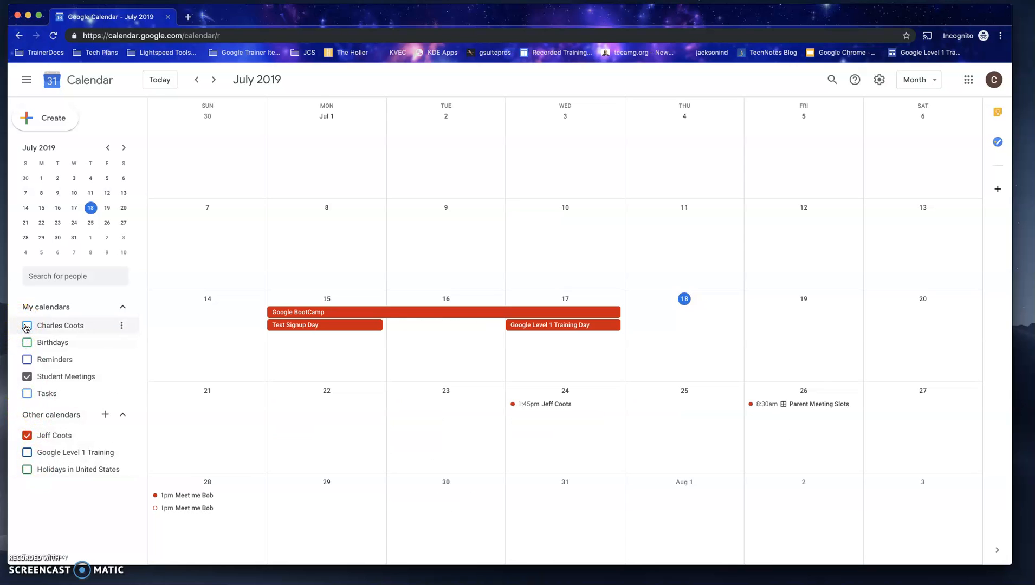
{"action": "left_click", "coordinate": [26, 379]}
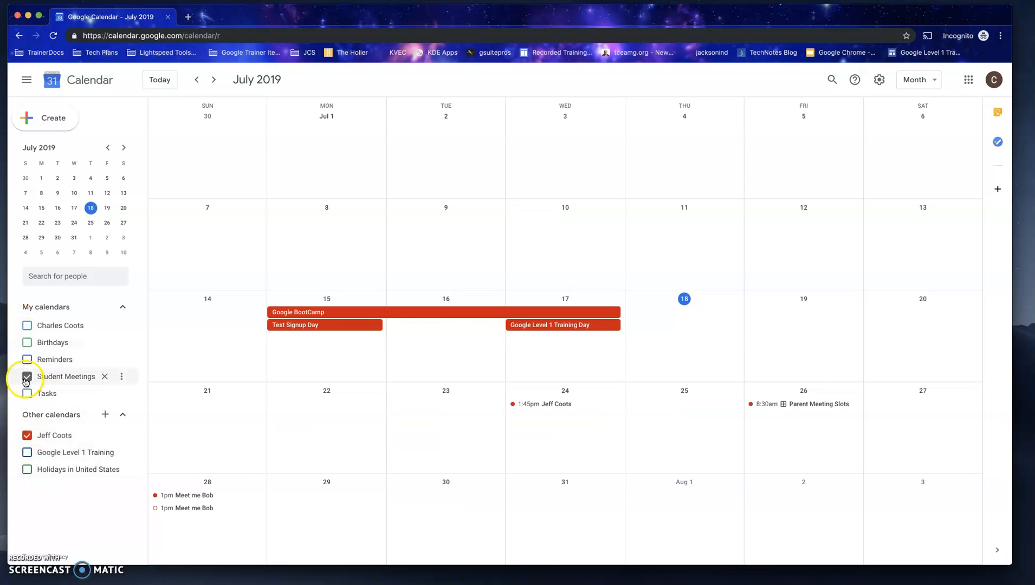
{"action": "left_click", "coordinate": [24, 437]}
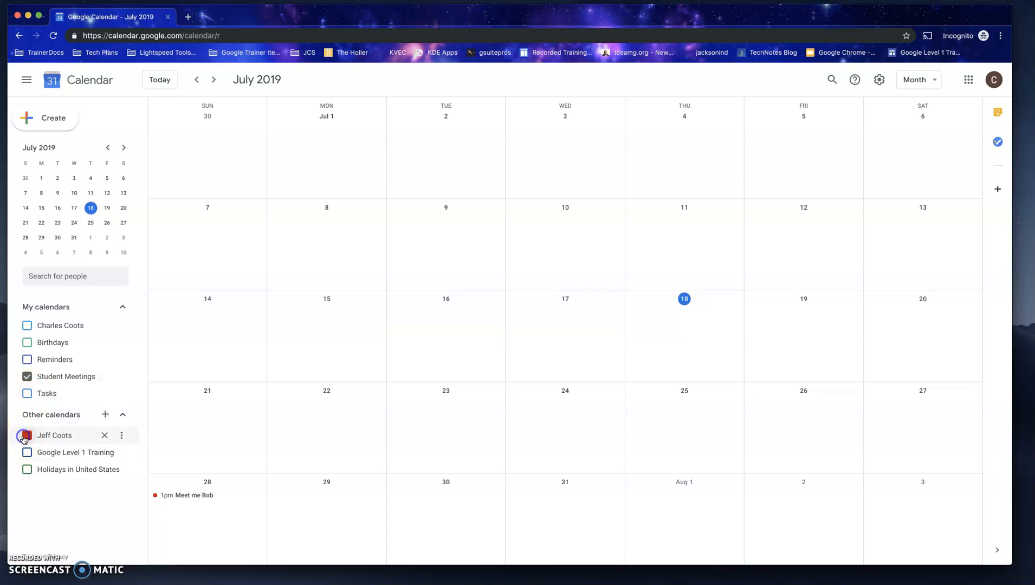
{"action": "left_click", "coordinate": [27, 378]}
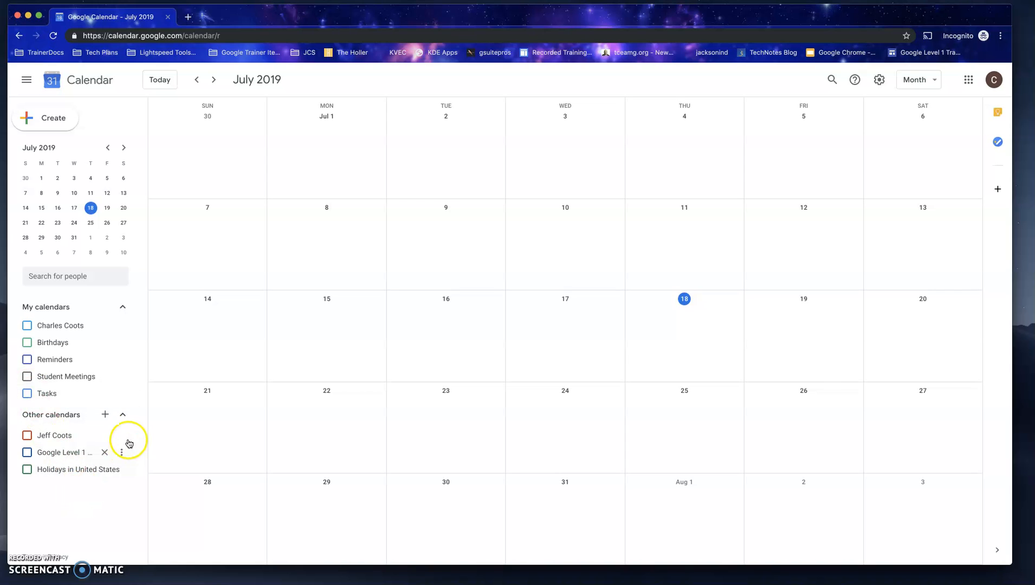
Step: Subscribe to another person's calendar by entering that person's e-mail address
{"action": "left_click", "coordinate": [107, 415]}
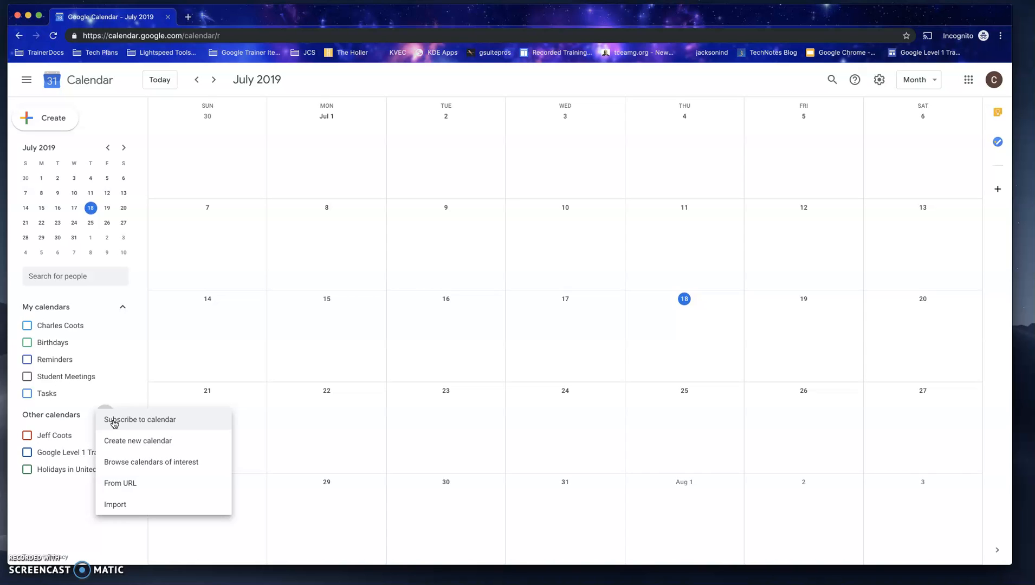
{"action": "left_click", "coordinate": [114, 421]}
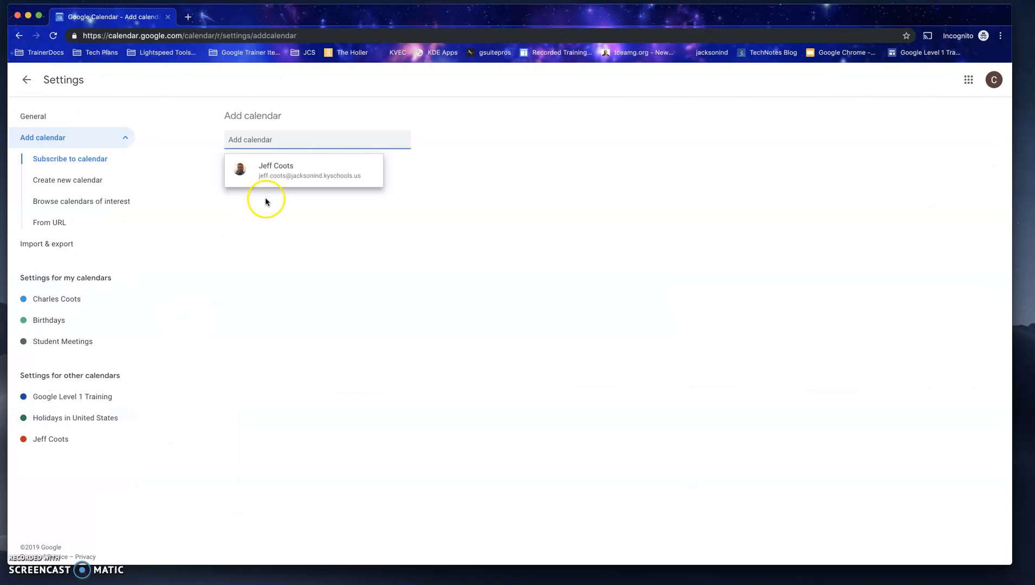
{"action": "type", "text": "c"}
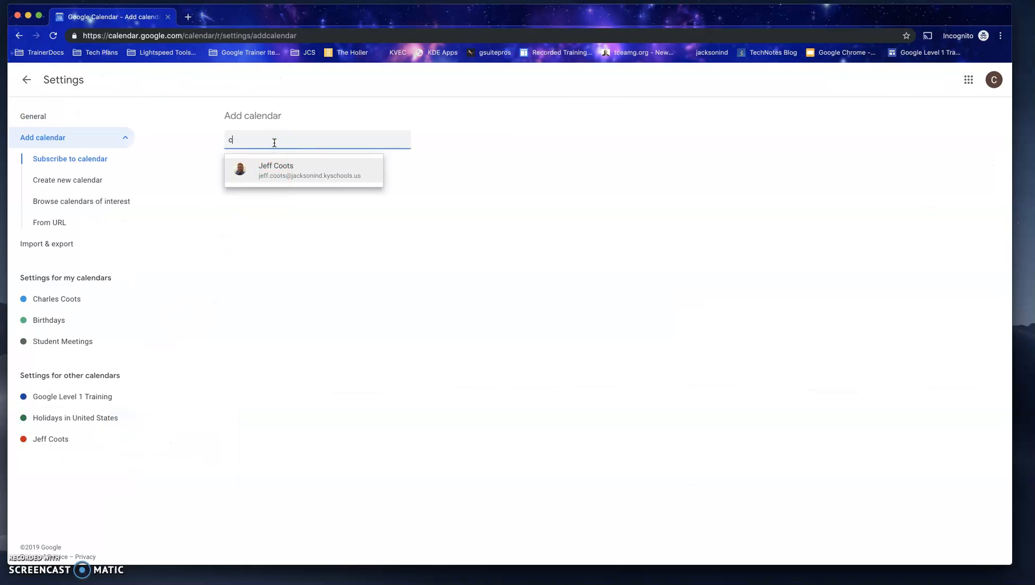
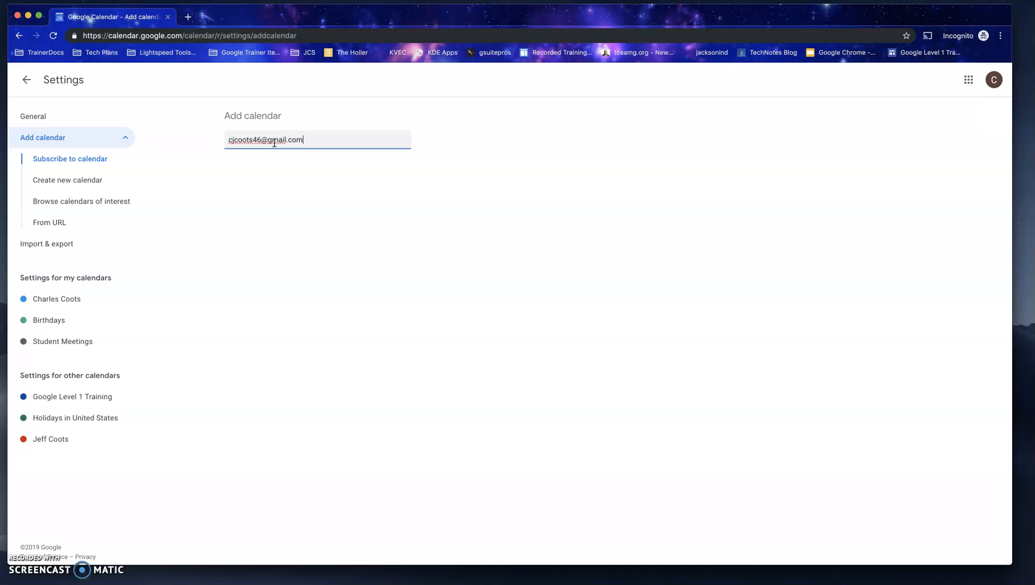
{"action": "key", "text": "Return"}
Step: Request access to that person's calendar with the message "Need access" and return to the month view
{"action": "left_click", "coordinate": [481, 307]}
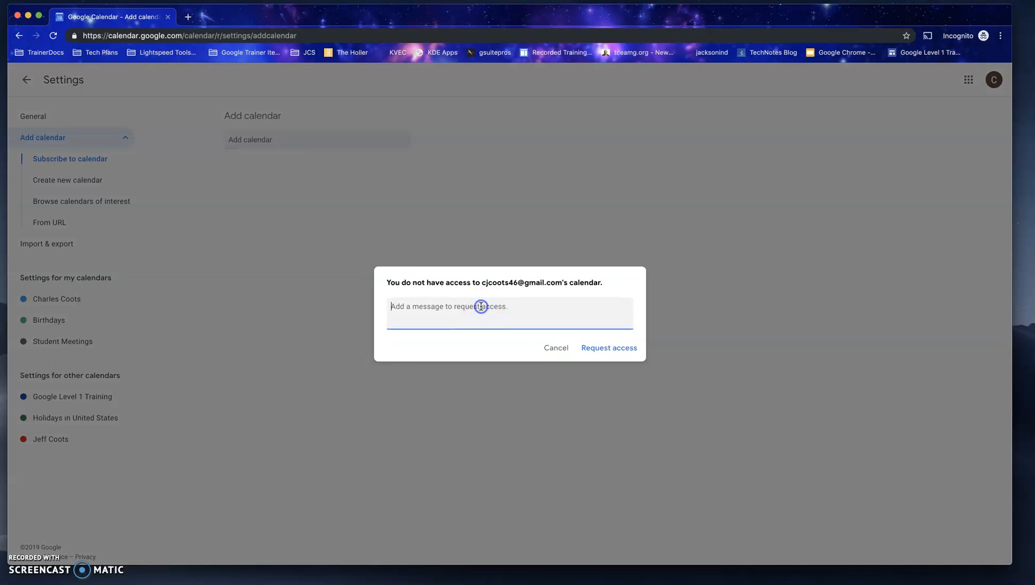
{"action": "type", "text": "Need acces"}
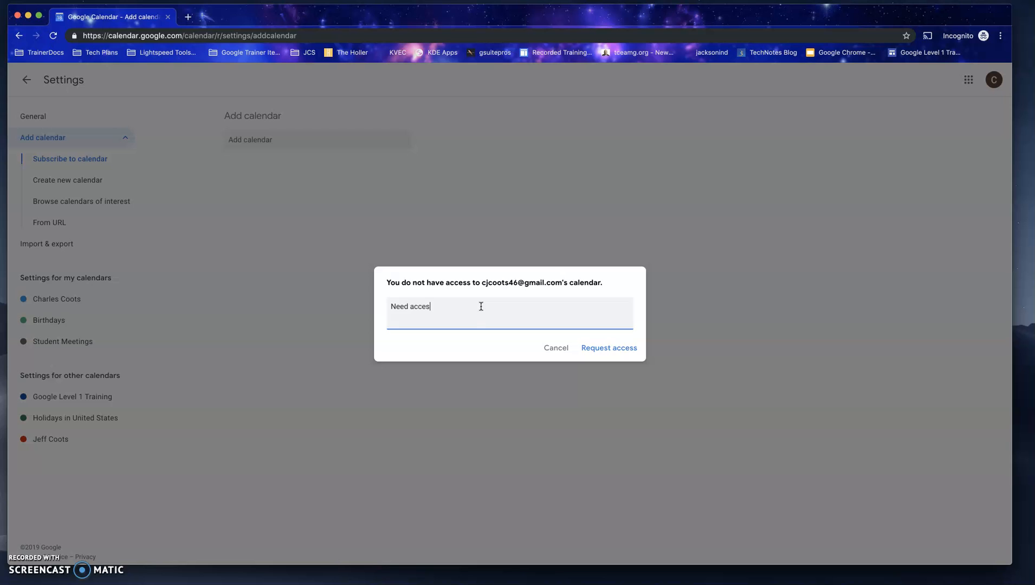
{"action": "left_click", "coordinate": [615, 349]}
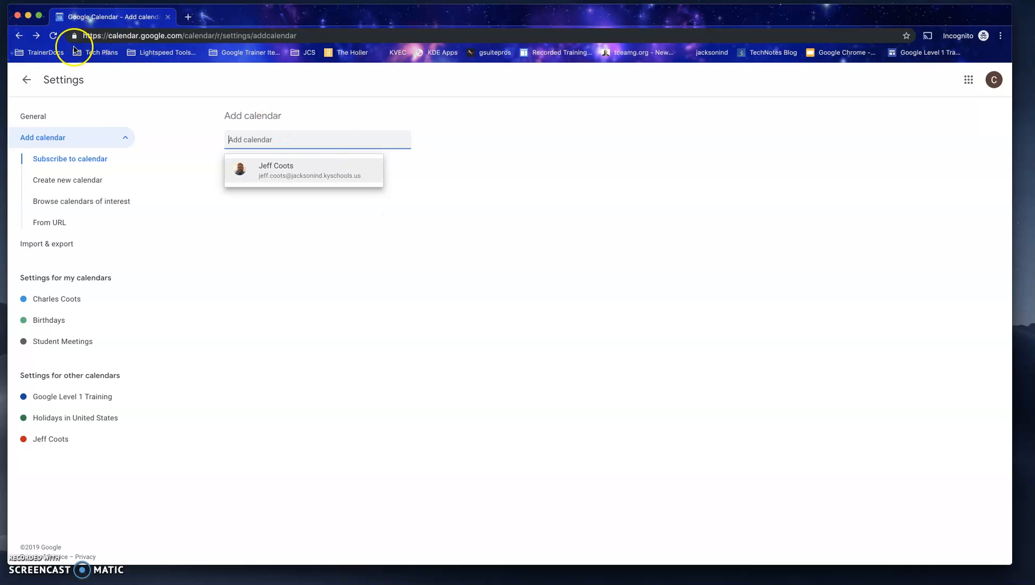
{"action": "left_click", "coordinate": [25, 81]}
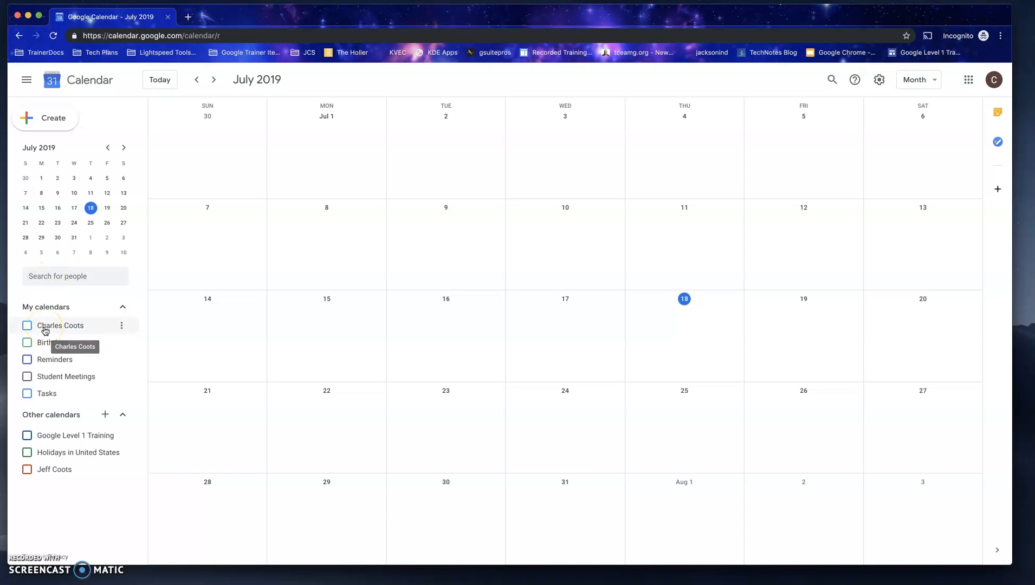
Step: Create a new calendar named "Staff Meetings" in the Eastern Time zone and return to the month view
{"action": "left_click", "coordinate": [106, 415]}
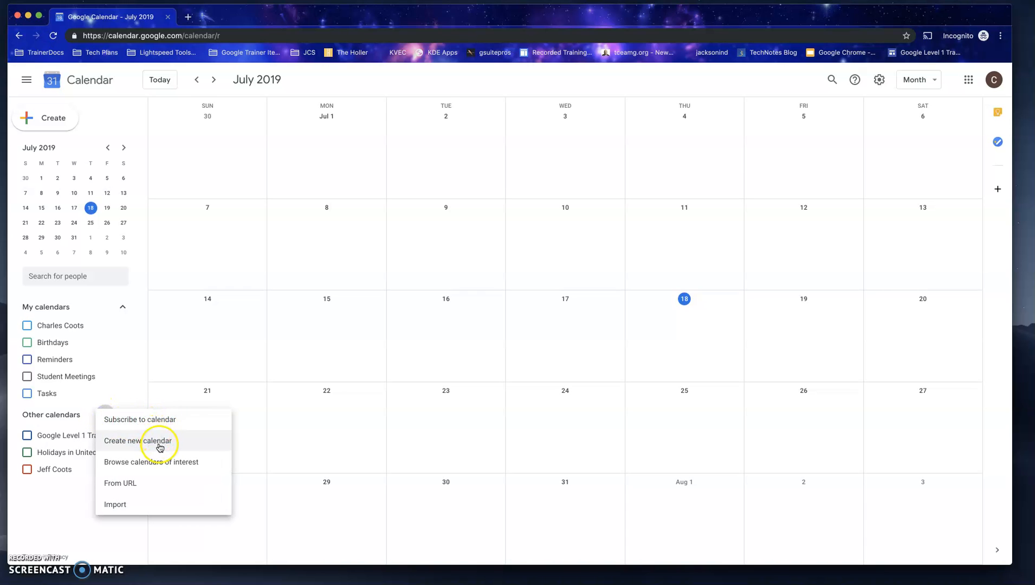
{"action": "left_click", "coordinate": [160, 448]}
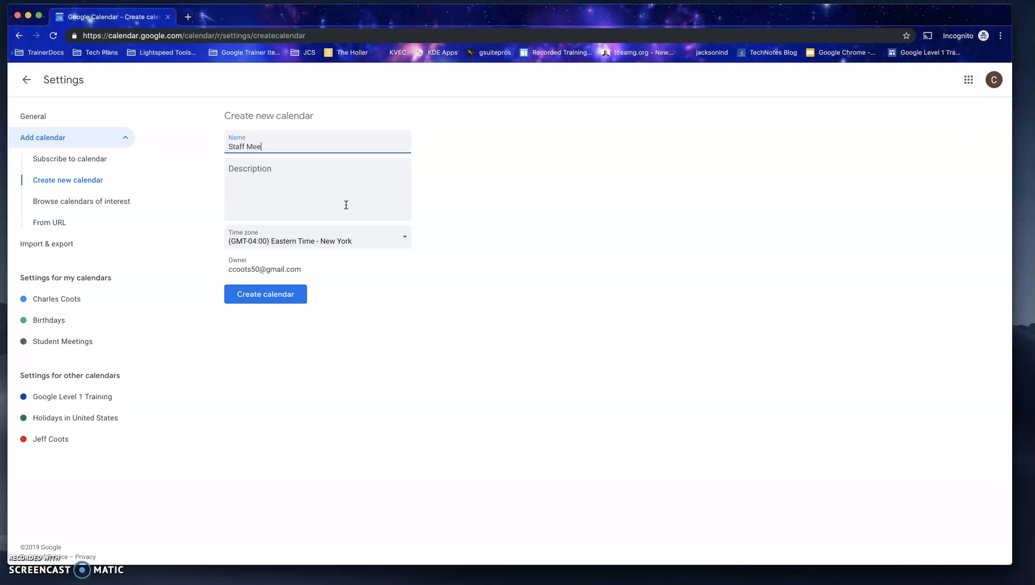
{"action": "left_click", "coordinate": [307, 187]}
{"action": "left_click", "coordinate": [247, 296]}
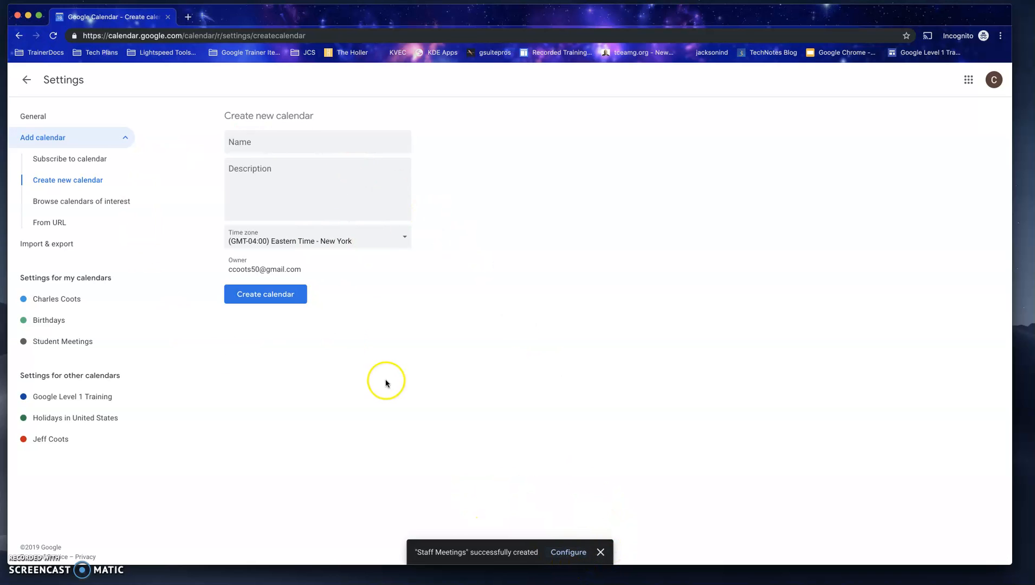
{"action": "left_click", "coordinate": [26, 79]}
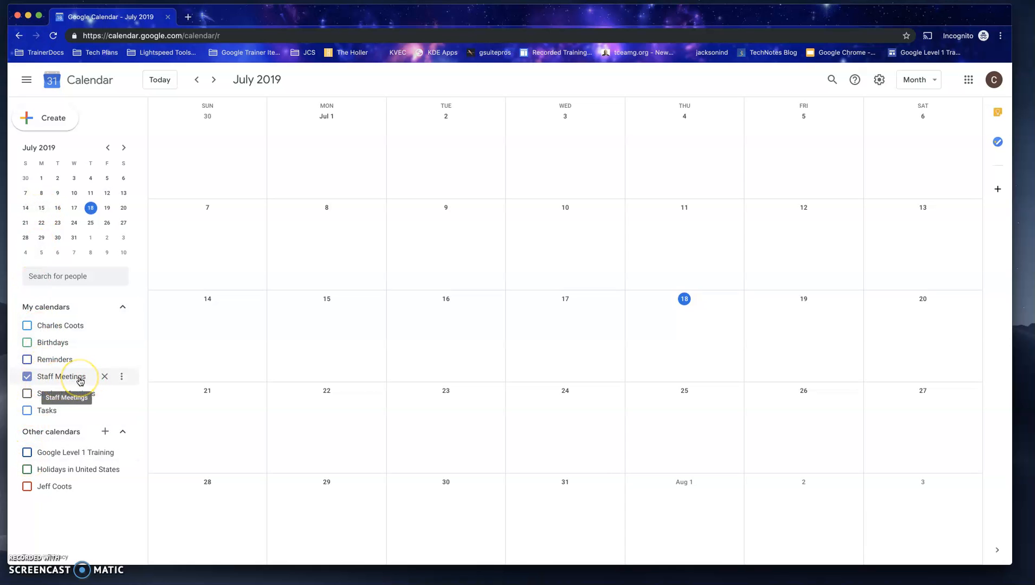
Step: Open the Staff Meetings calendar's settings and review its permissions, sharing, notification, integration and removal options
{"action": "left_click", "coordinate": [122, 378]}
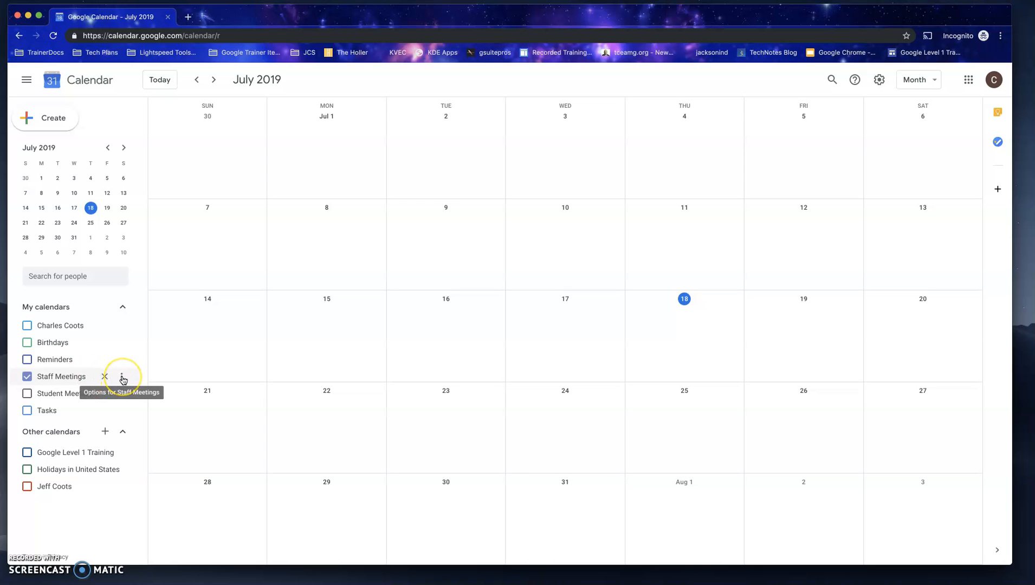
{"action": "left_click", "coordinate": [122, 378]}
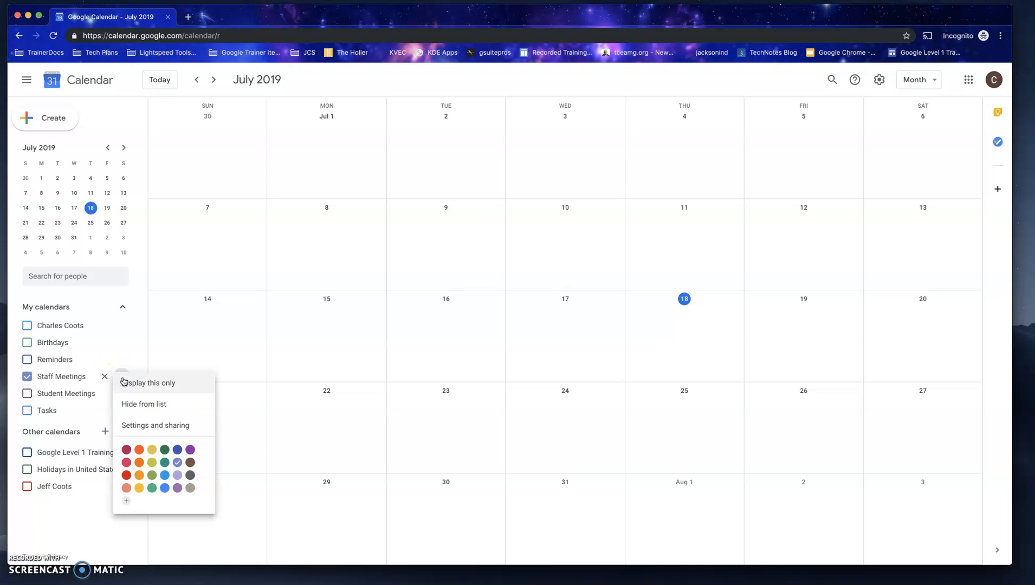
{"action": "left_click", "coordinate": [162, 429]}
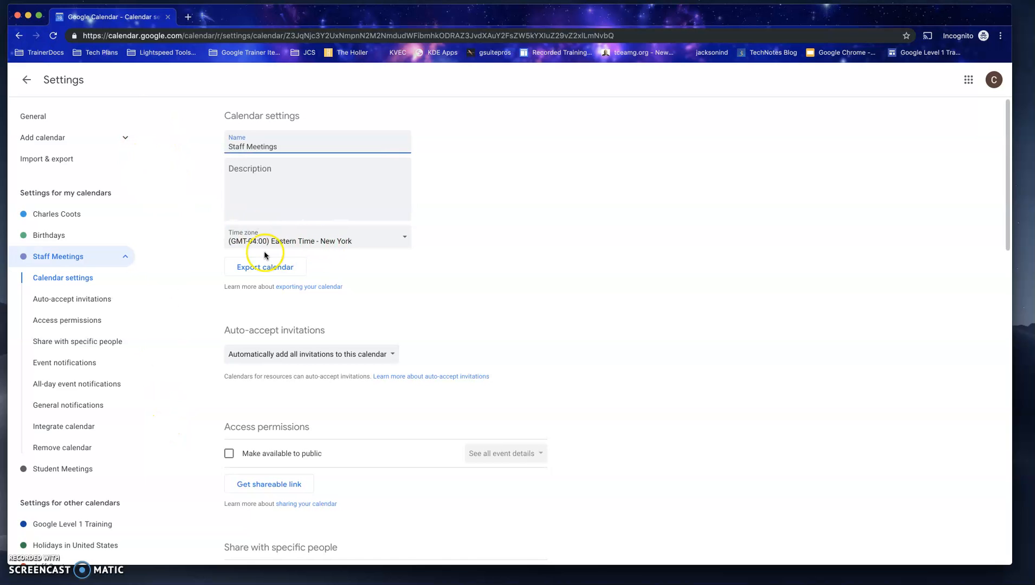
{"action": "scroll", "coordinate": [401, 325], "scroll_direction": "down", "scroll_amount": 2}
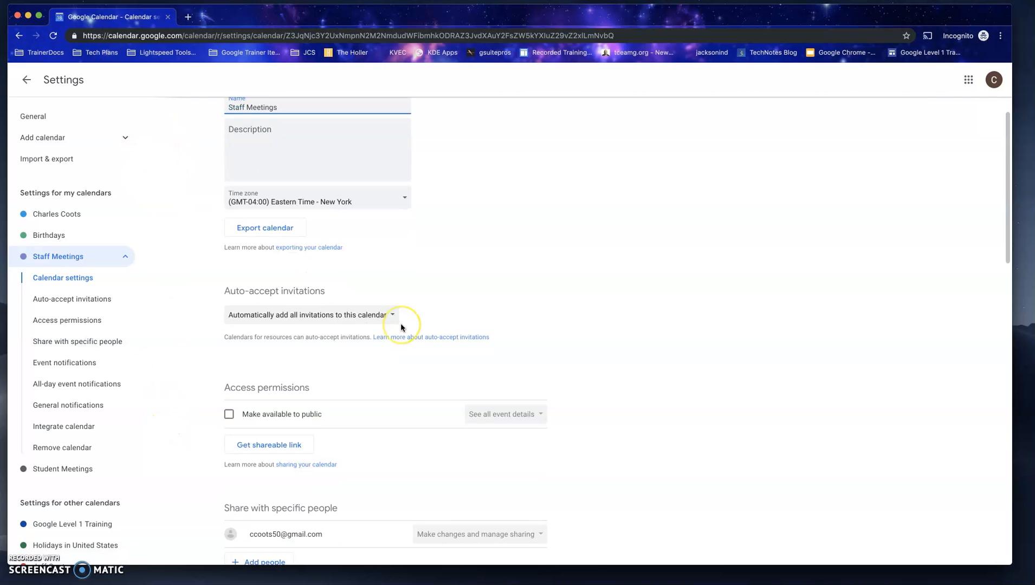
{"action": "scroll", "coordinate": [401, 327], "scroll_direction": "down", "scroll_amount": 5}
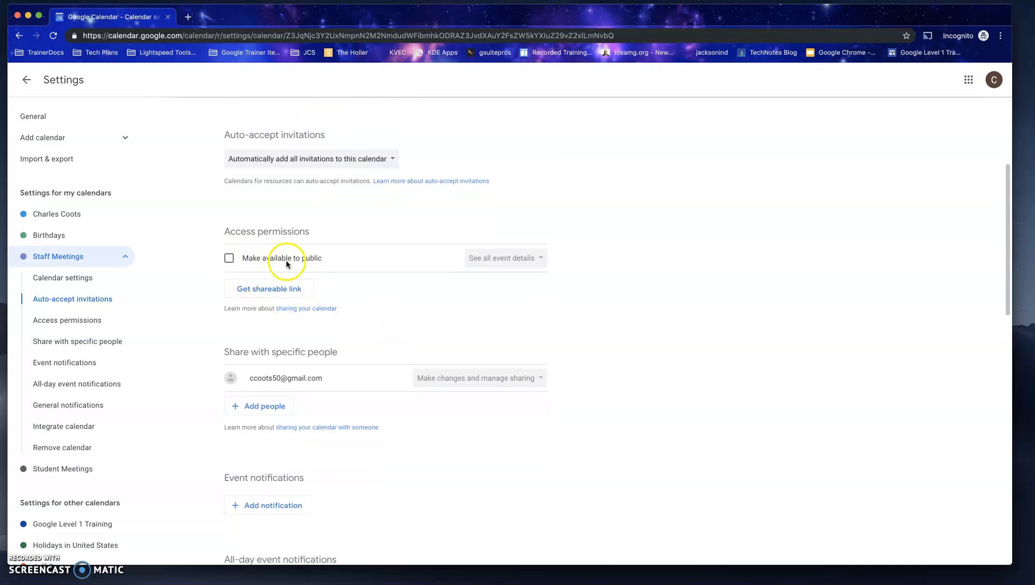
{"action": "scroll", "coordinate": [282, 296], "scroll_direction": "down", "scroll_amount": 3}
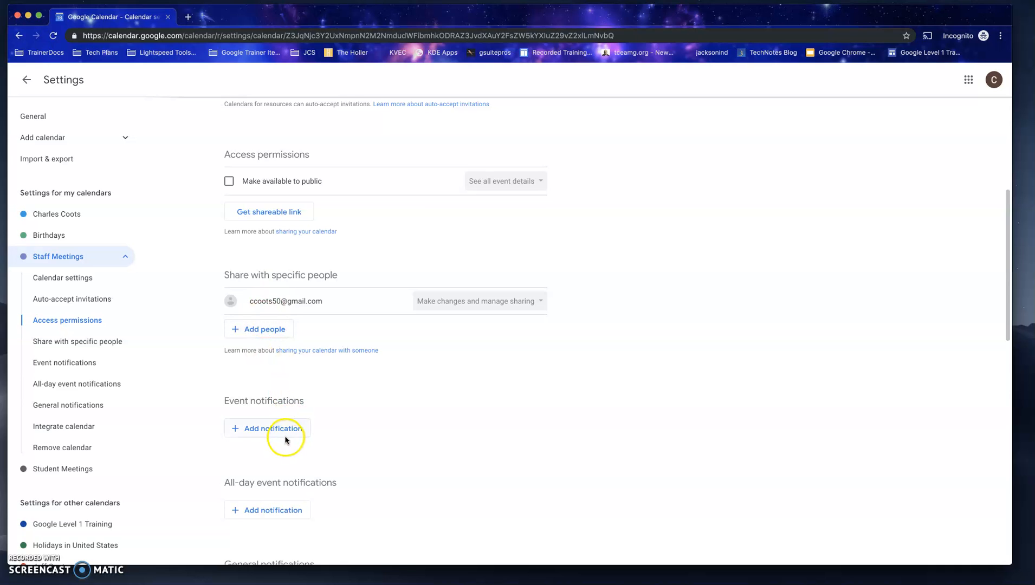
{"action": "scroll", "coordinate": [261, 447], "scroll_direction": "down", "scroll_amount": 5}
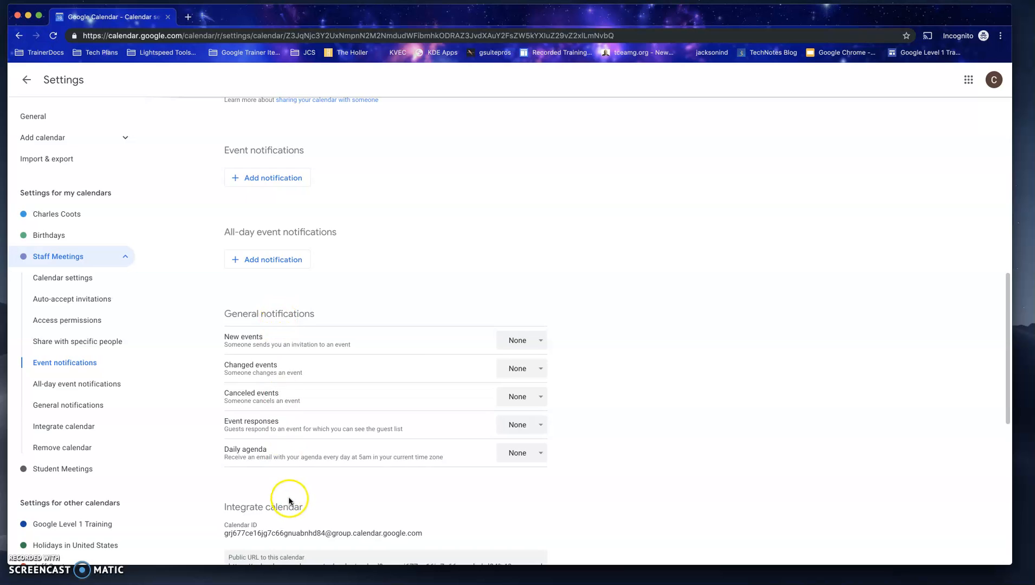
{"action": "scroll", "coordinate": [292, 498], "scroll_direction": "down", "scroll_amount": 4}
{"action": "scroll", "coordinate": [289, 498], "scroll_direction": "down", "scroll_amount": 1}
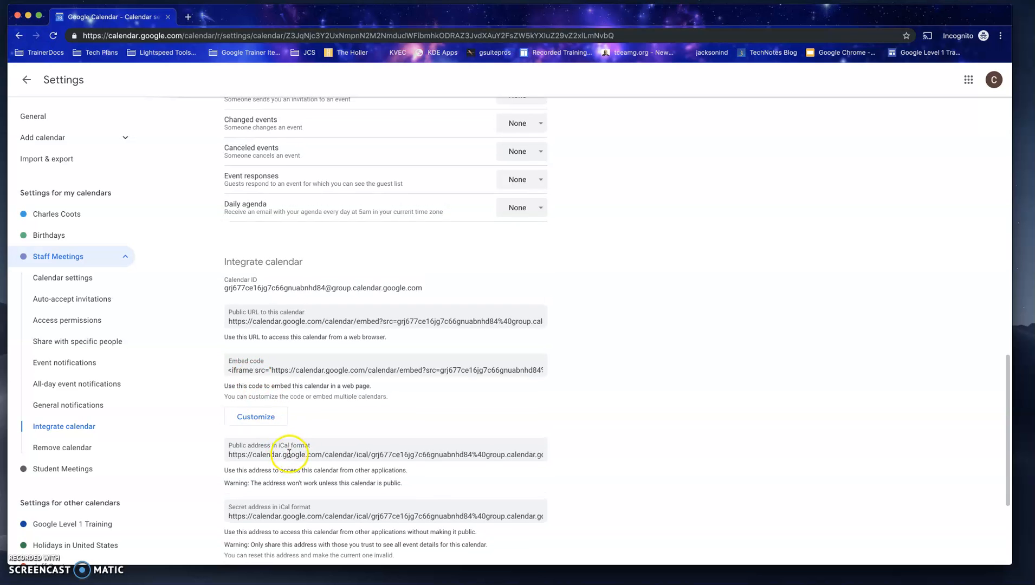
{"action": "scroll", "coordinate": [298, 458], "scroll_direction": "down", "scroll_amount": 1}
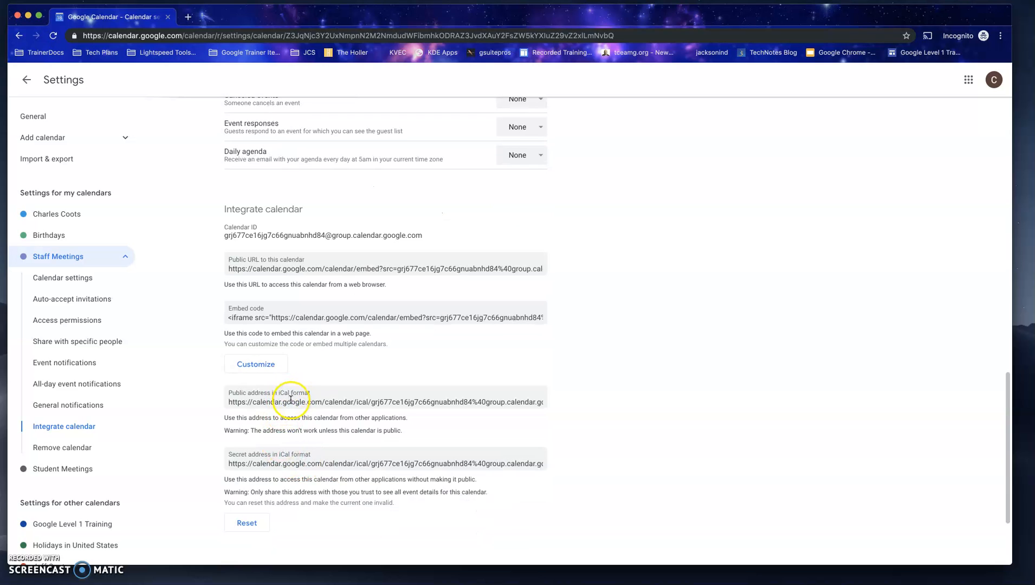
{"action": "scroll", "coordinate": [314, 467], "scroll_direction": "down", "scroll_amount": 3}
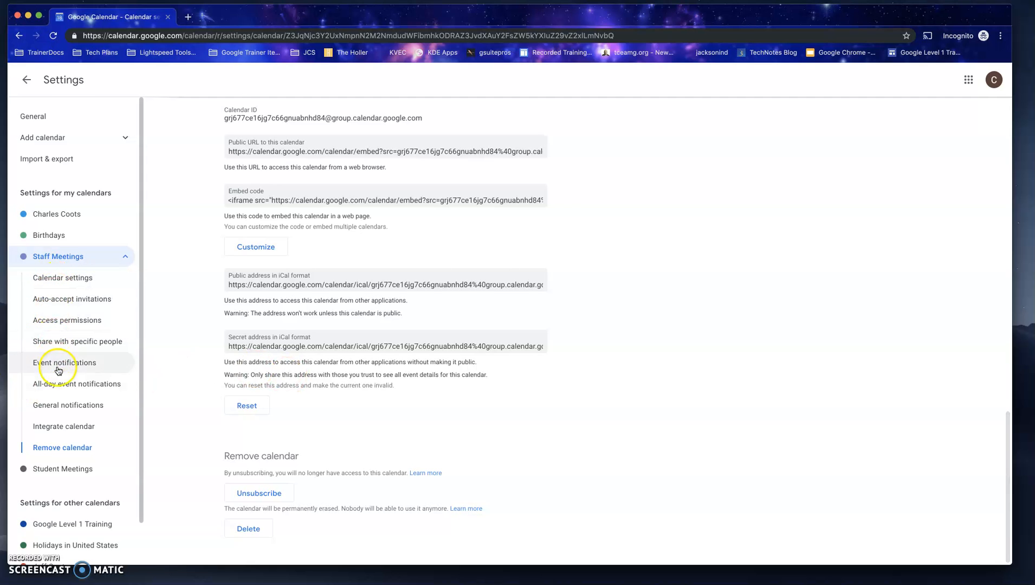
{"action": "scroll", "coordinate": [347, 277], "scroll_direction": "up", "scroll_amount": 8}
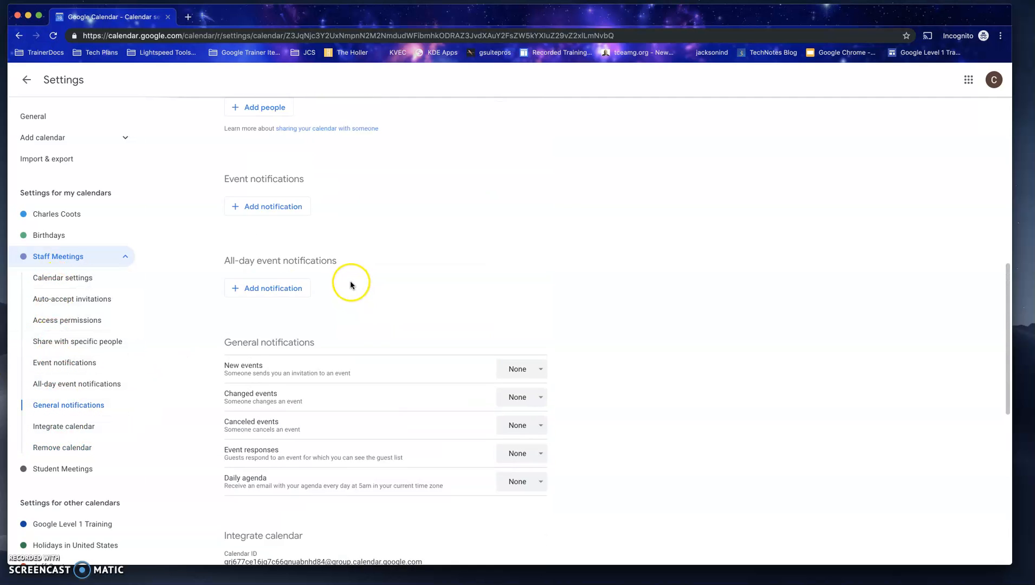
{"action": "scroll", "coordinate": [350, 286], "scroll_direction": "up", "scroll_amount": 1}
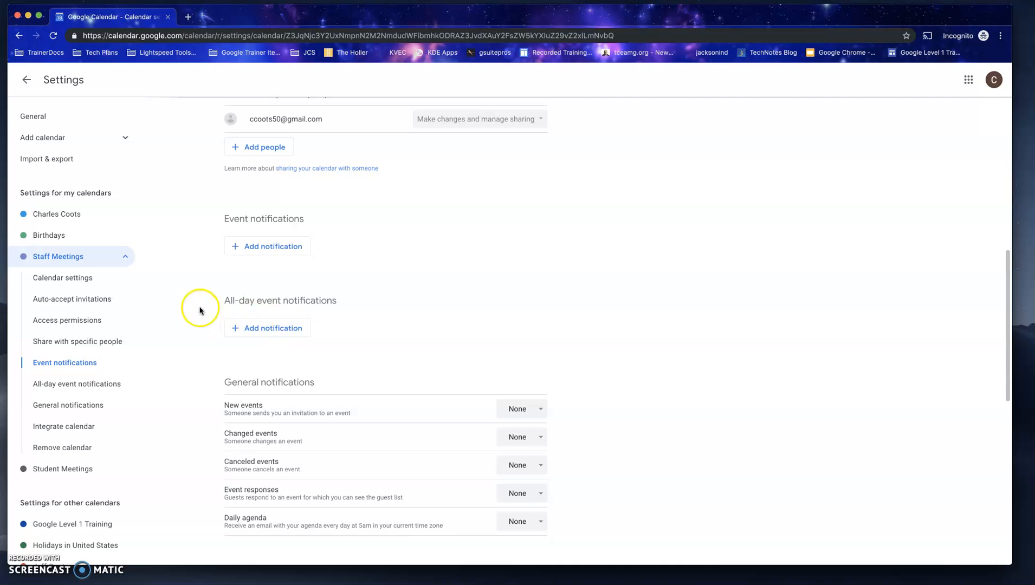
Step: View the Student Meetings calendar's settings and those of Staff Meetings again, and return to the month view
{"action": "left_click", "coordinate": [56, 471]}
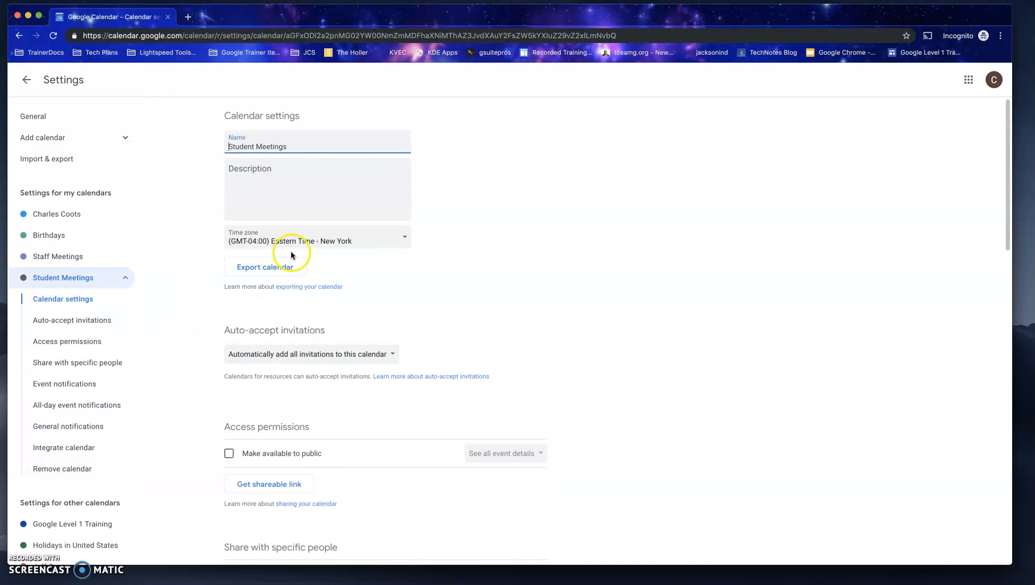
{"action": "left_click", "coordinate": [73, 257]}
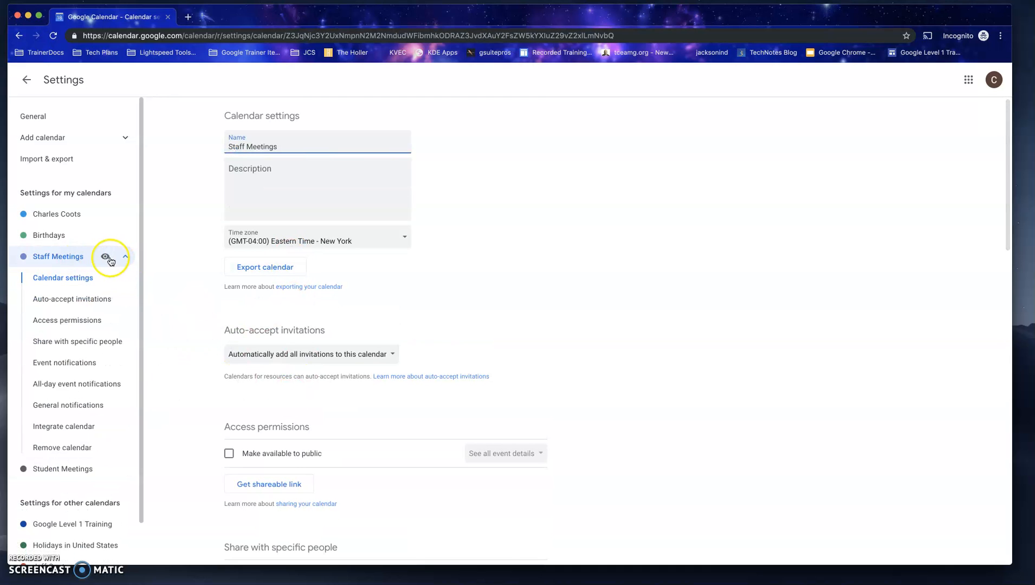
{"action": "left_click", "coordinate": [27, 80]}
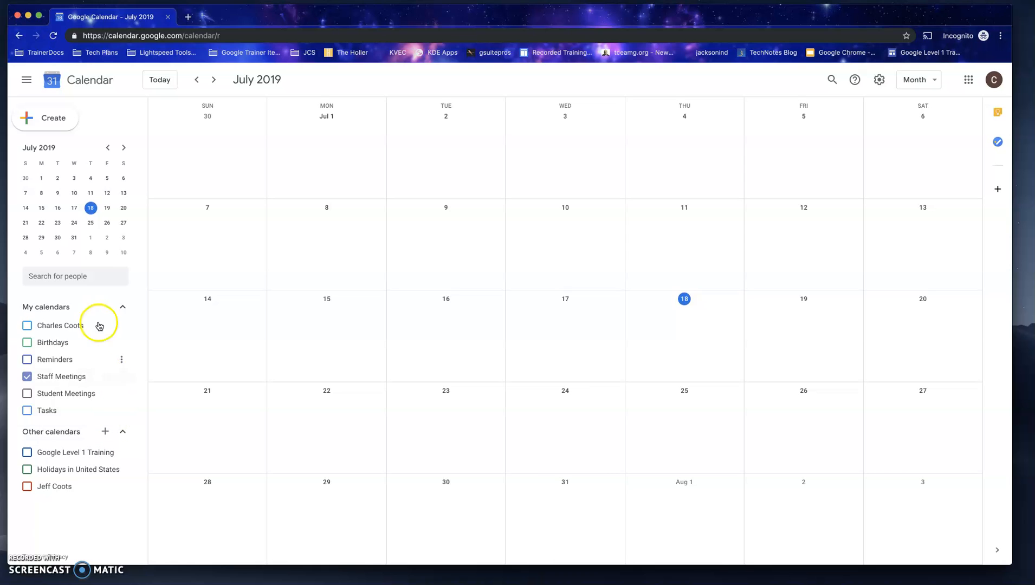
Step: Create an event titled "Staff meeting #1" on the Staff Meetings calendar for Jul 18, 2019, from 1:00pm to 1:30pm
{"action": "left_click", "coordinate": [47, 124]}
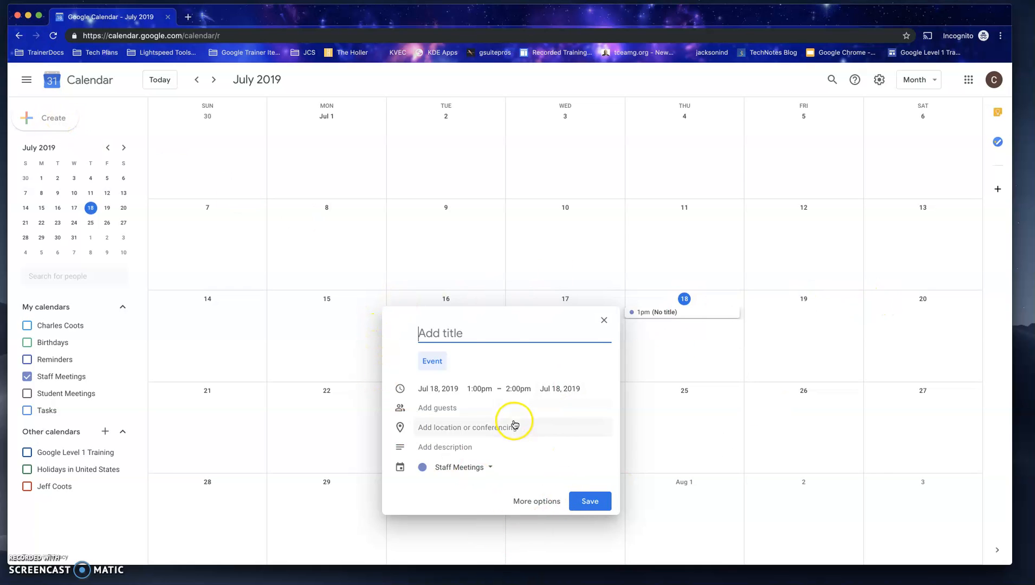
{"action": "scroll", "coordinate": [534, 337], "scroll_direction": "up", "scroll_amount": 2}
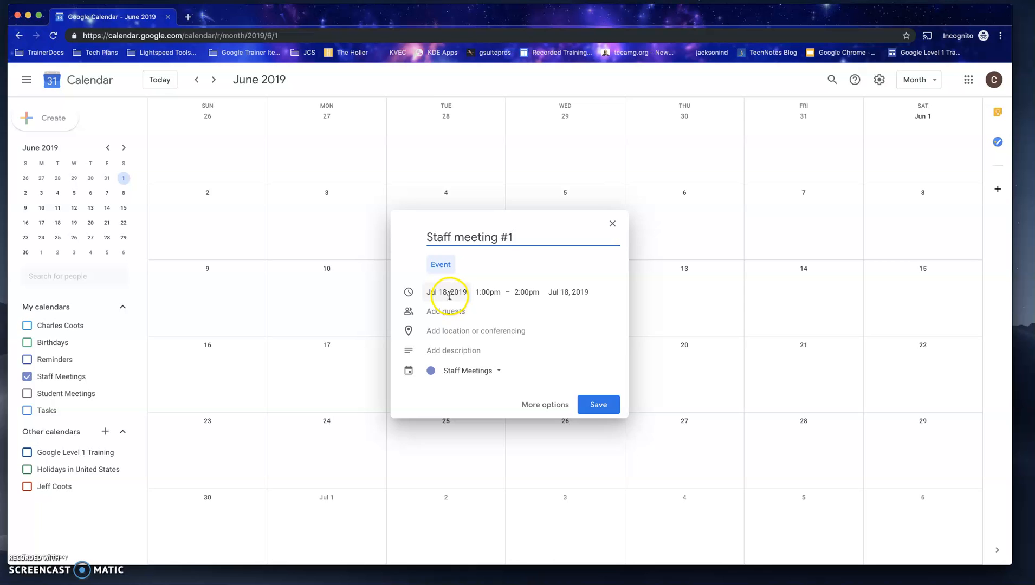
{"action": "left_click", "coordinate": [525, 292]}
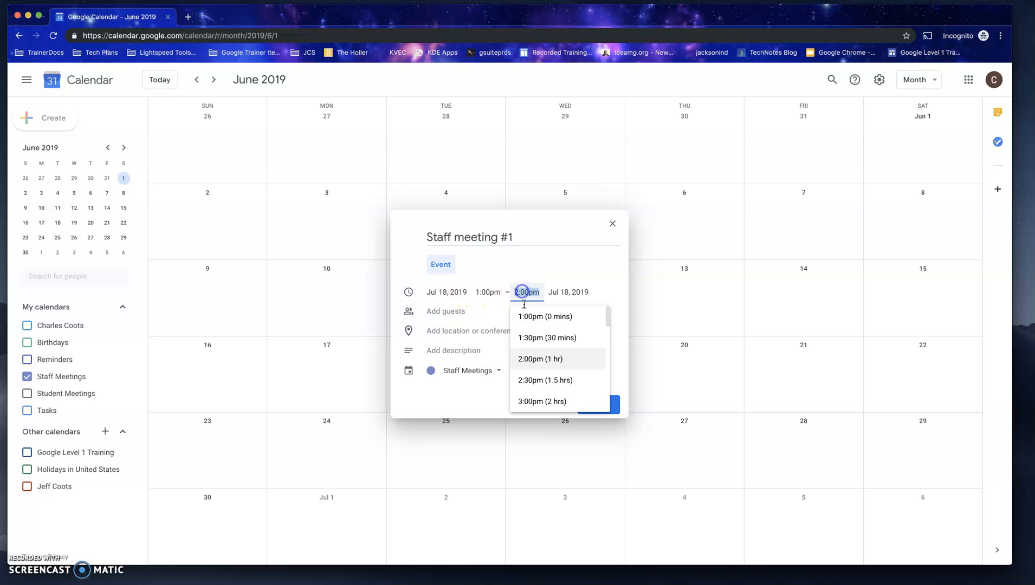
{"action": "left_click", "coordinate": [536, 338]}
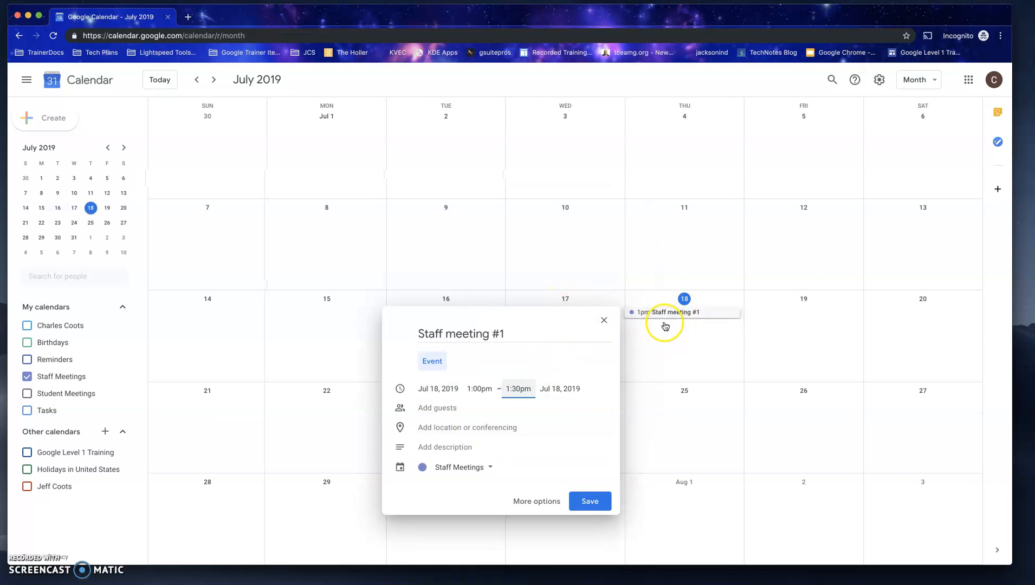
Step: Add a colleague as a guest of the event by first name and move the event window off the July calendar weeks
{"action": "left_click", "coordinate": [427, 412]}
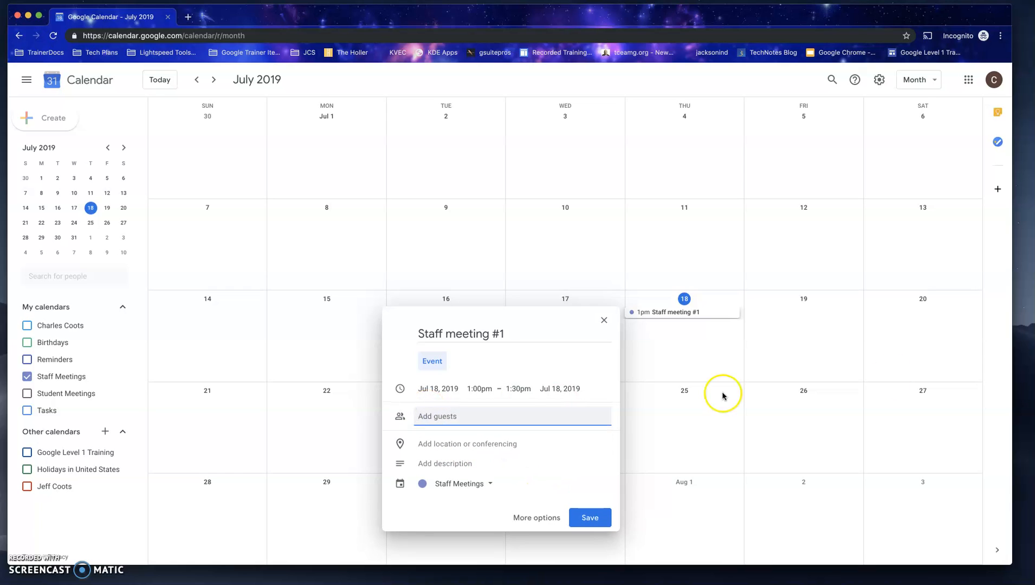
{"action": "type", "text": "jeff"}
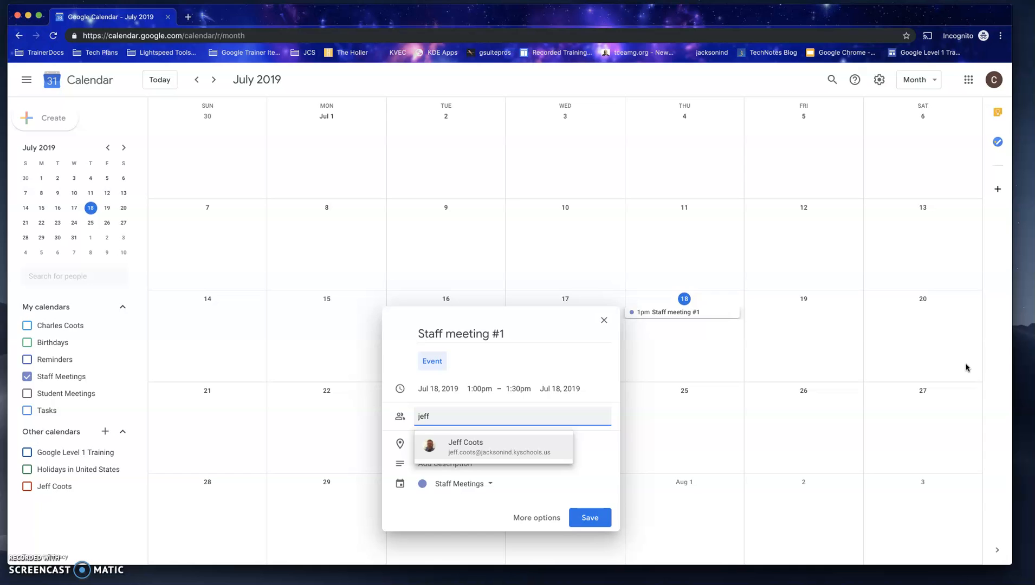
{"action": "left_click", "coordinate": [444, 448]}
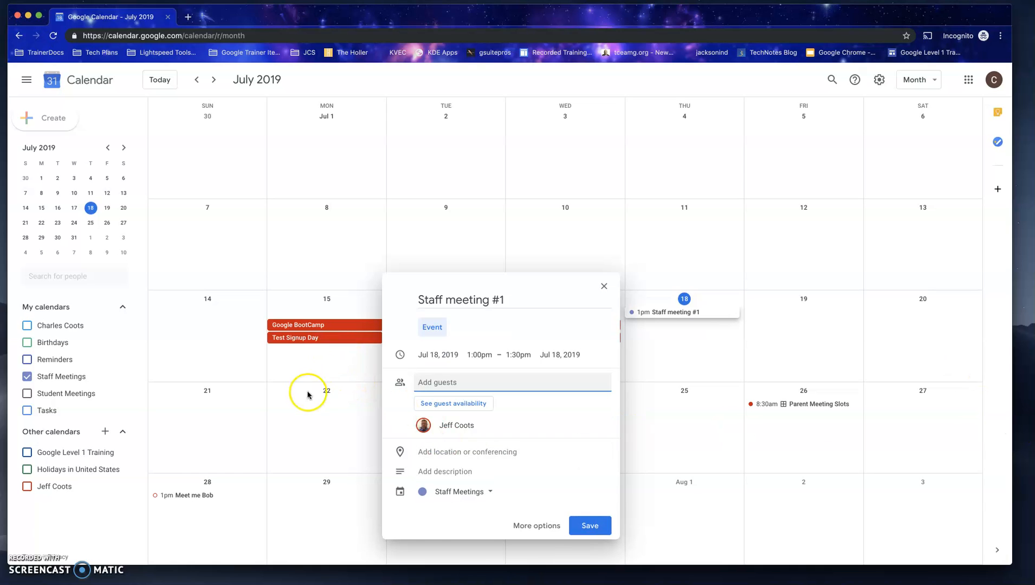
{"action": "mouse_move", "coordinate": [499, 281]}
{"action": "left_mouse_down"}
{"action": "mouse_move", "coordinate": [820, 287]}
{"action": "mouse_move", "coordinate": [670, 404]}
{"action": "mouse_move", "coordinate": [302, 155]}
{"action": "mouse_move", "coordinate": [280, 126]}
{"action": "mouse_move", "coordinate": [335, 120]}
{"action": "left_mouse_up"}
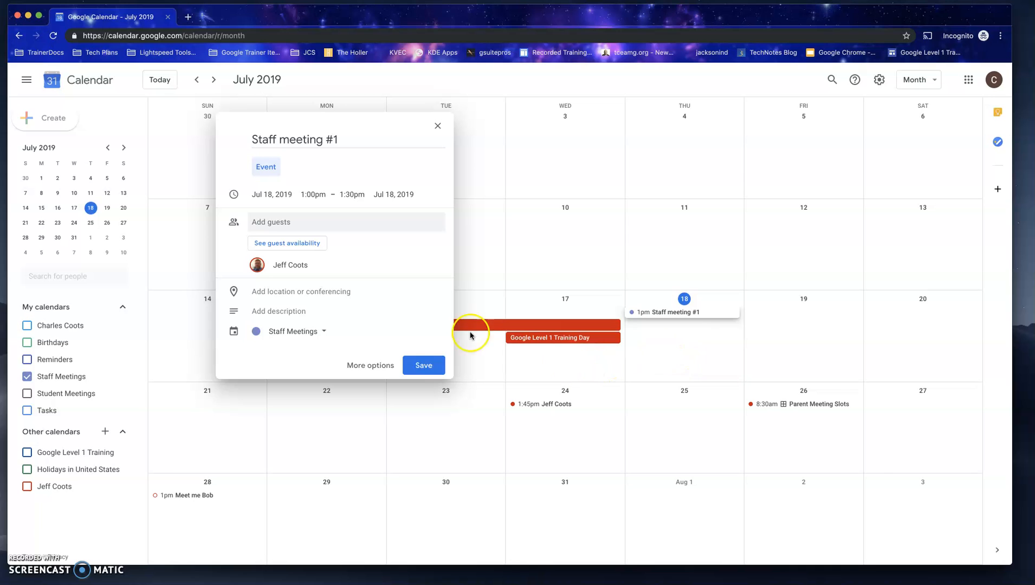
Step: View the guest's availability for July 18 beside the Staff Meetings calendar and check the event's calendar choice
{"action": "left_click", "coordinate": [265, 245]}
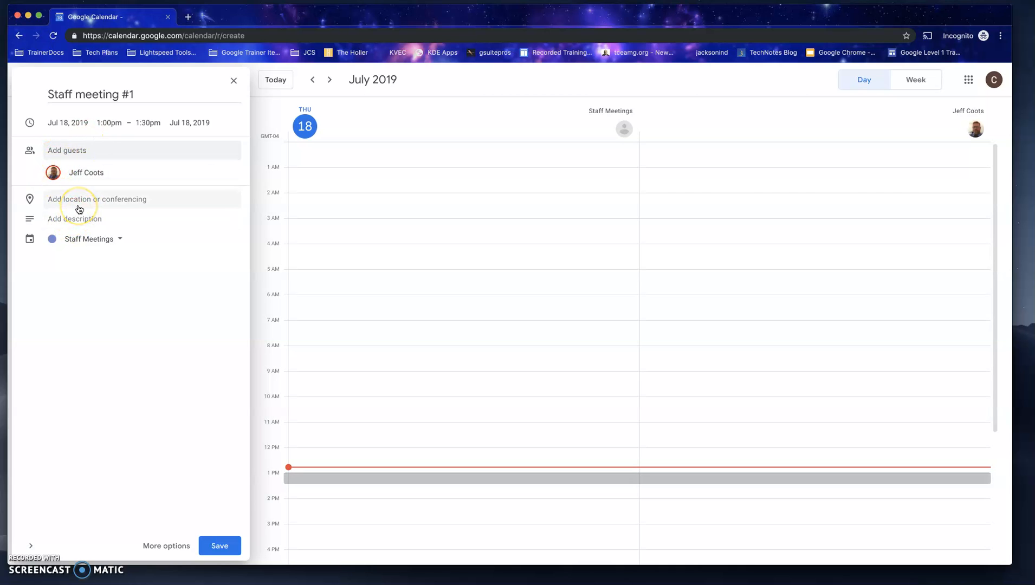
{"action": "left_click", "coordinate": [81, 224]}
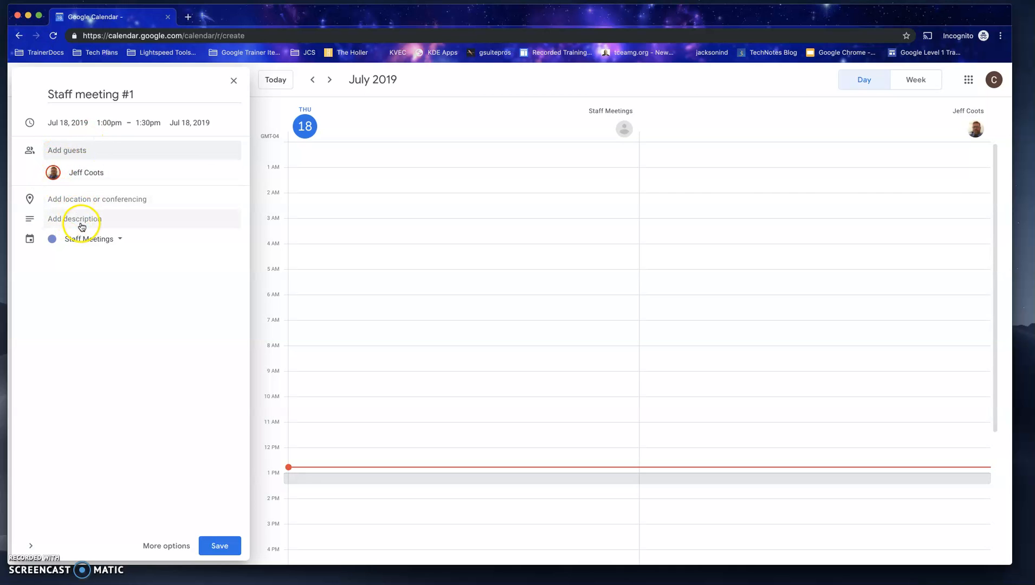
{"action": "left_click", "coordinate": [107, 245]}
{"action": "left_click", "coordinate": [108, 239]}
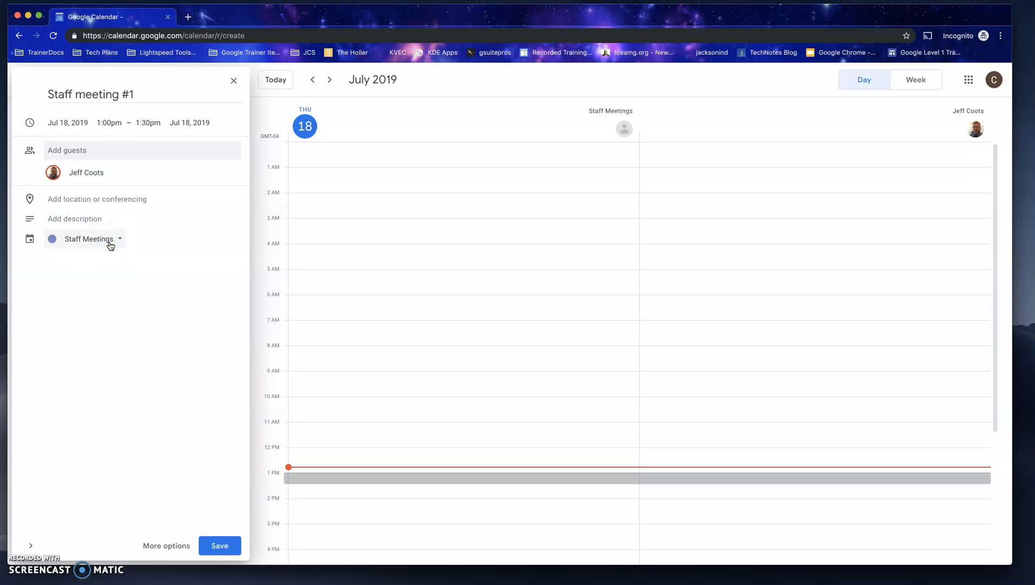
Step: Open the event's full options and compare guest availability in the week and day views of Find a Time
{"action": "left_click", "coordinate": [170, 552]}
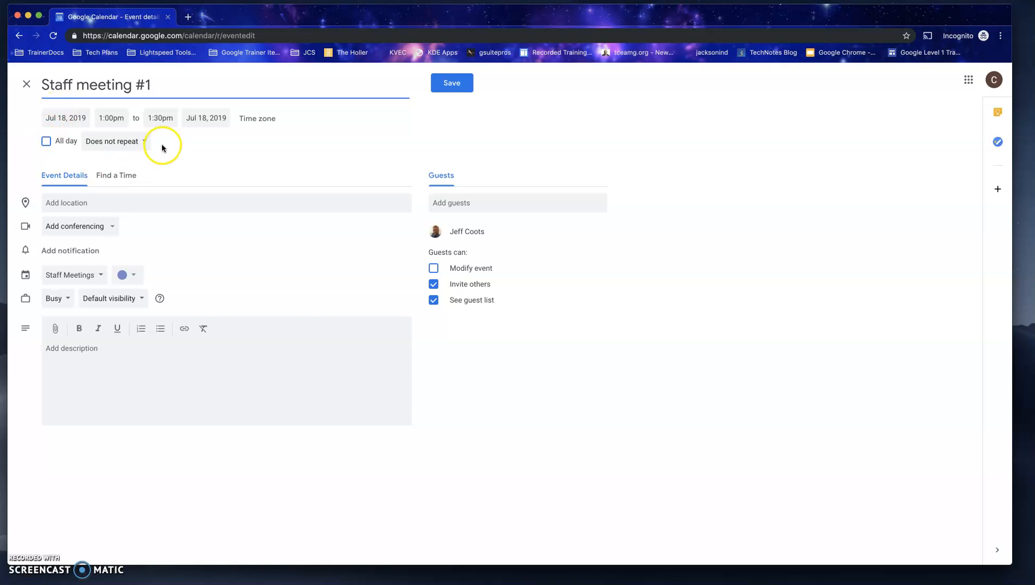
{"action": "left_click", "coordinate": [121, 175]}
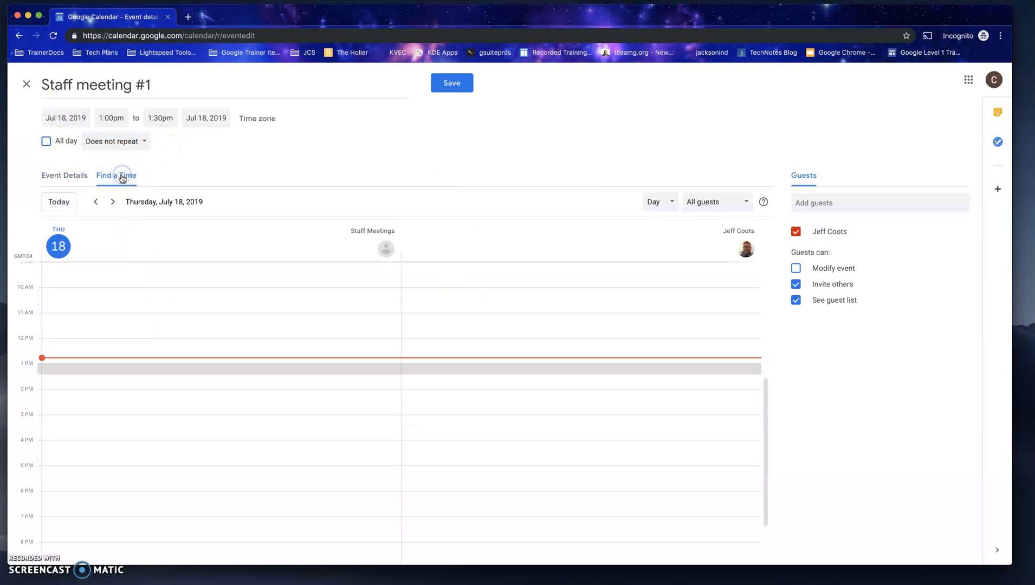
{"action": "left_click", "coordinate": [658, 220]}
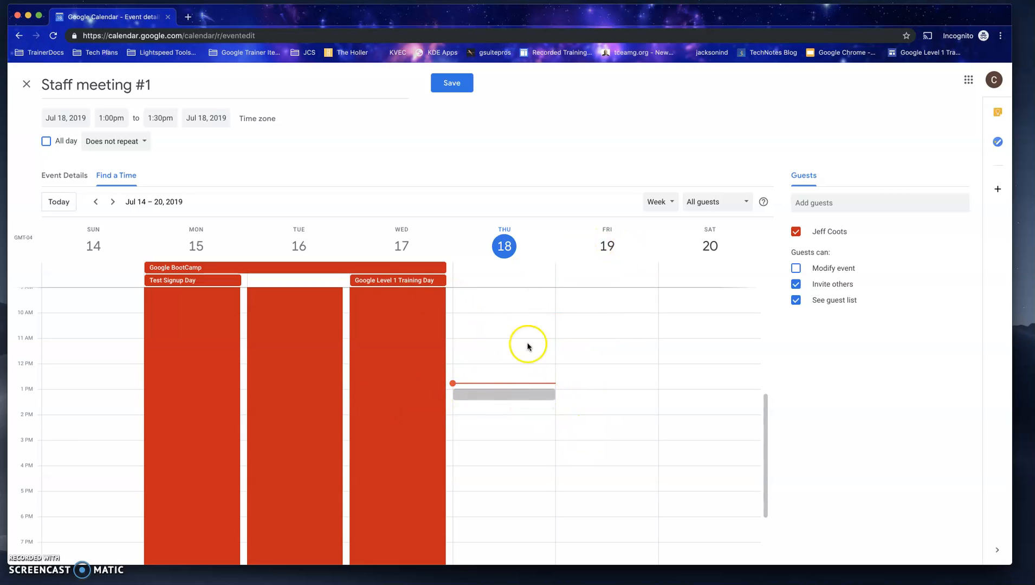
{"action": "left_click", "coordinate": [661, 201]}
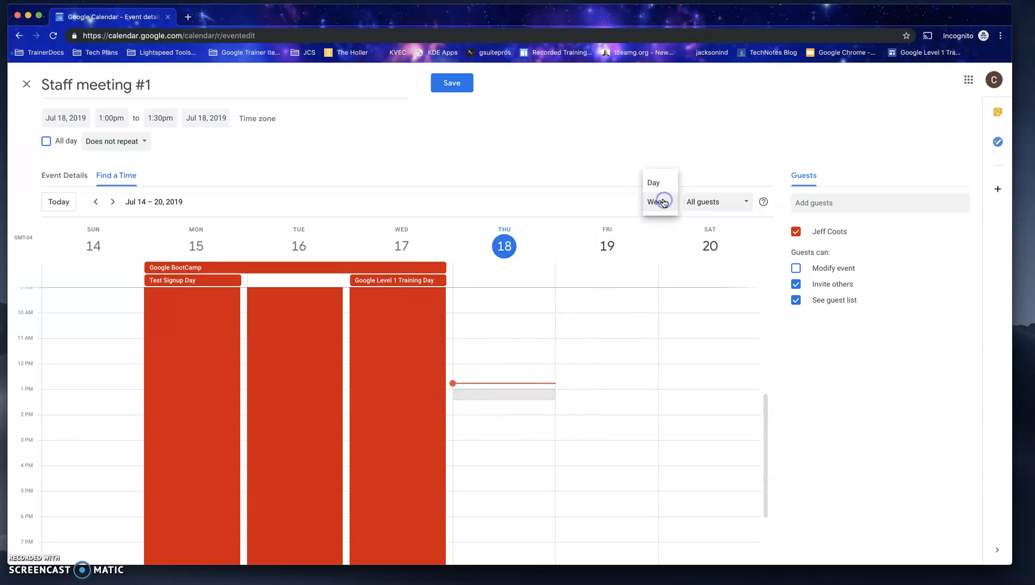
{"action": "left_click", "coordinate": [659, 178]}
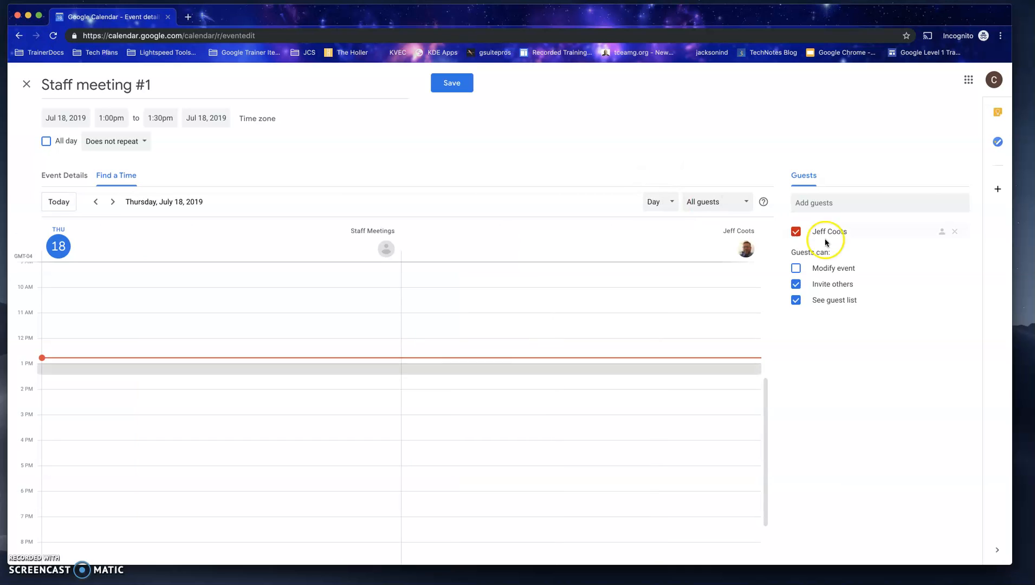
Step: Add a second guest by e-mail address and try to show that guest's calendar in the availability view
{"action": "left_click", "coordinate": [797, 232]}
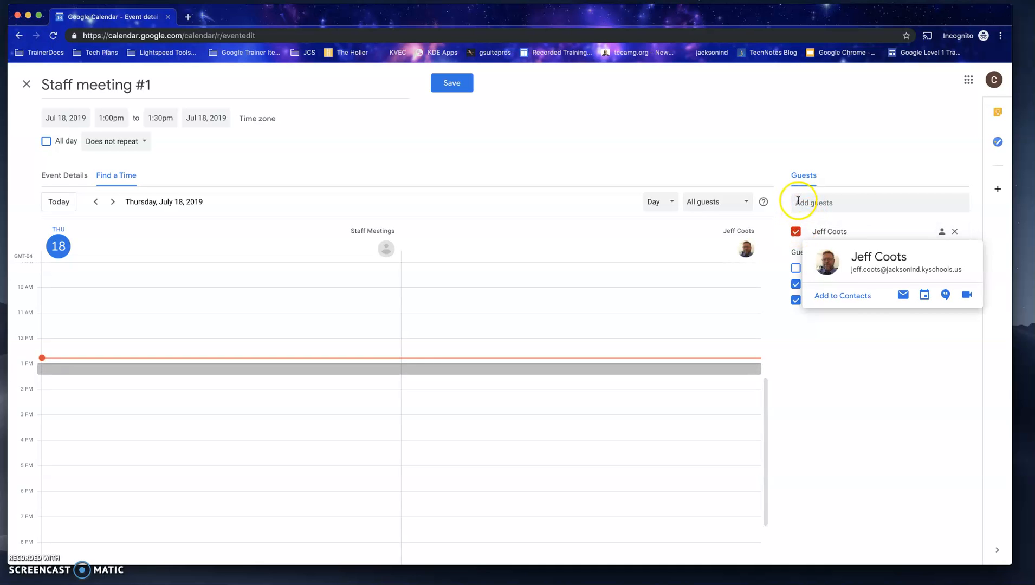
{"action": "left_click", "coordinate": [798, 201]}
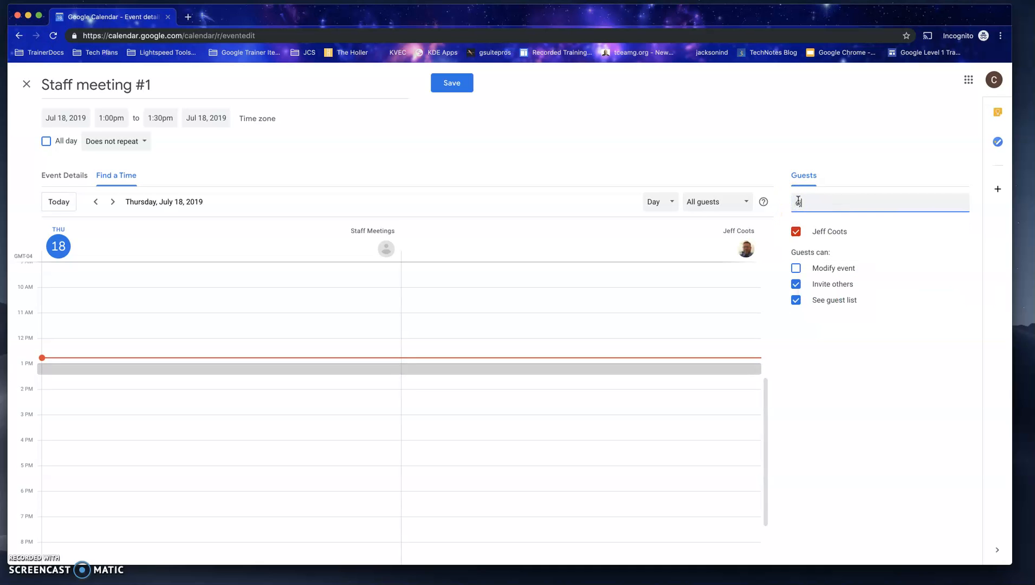
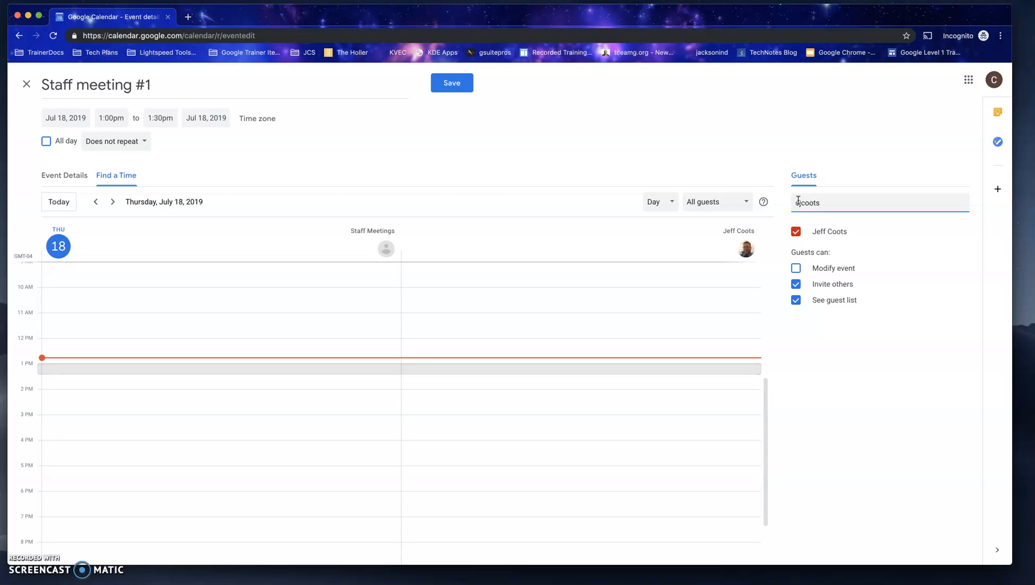
{"action": "key", "text": "Return"}
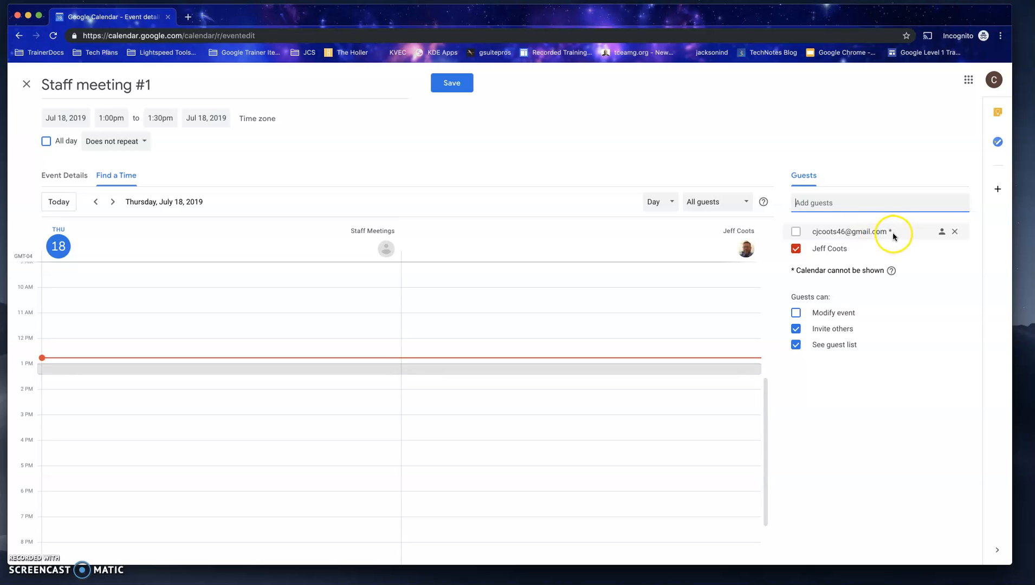
{"action": "left_click", "coordinate": [795, 232]}
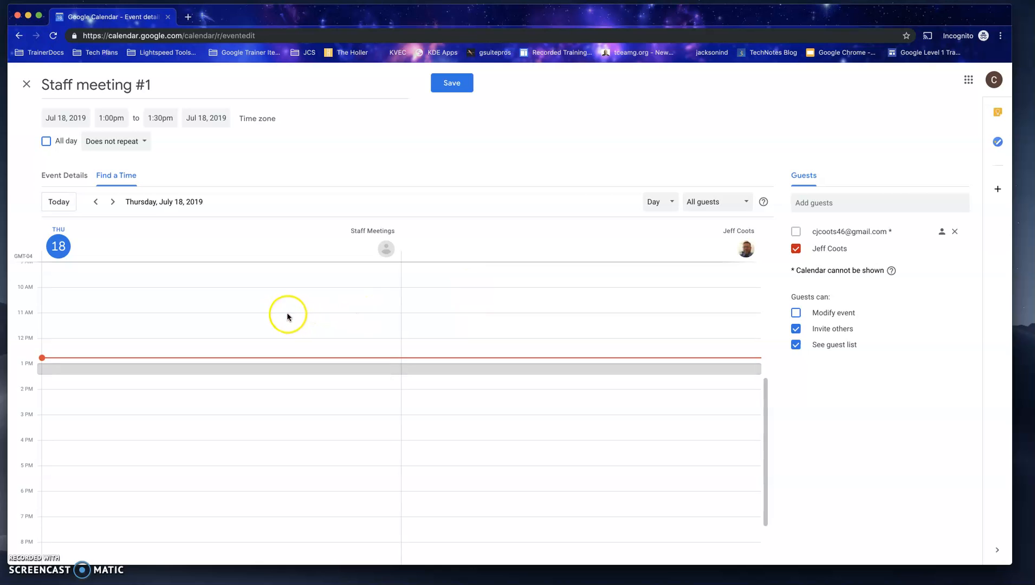
Step: Check guest availability on July 17, and reschedule the event to July 18, 2019, from 10:30am to 11:00am
{"action": "left_click", "coordinate": [96, 203]}
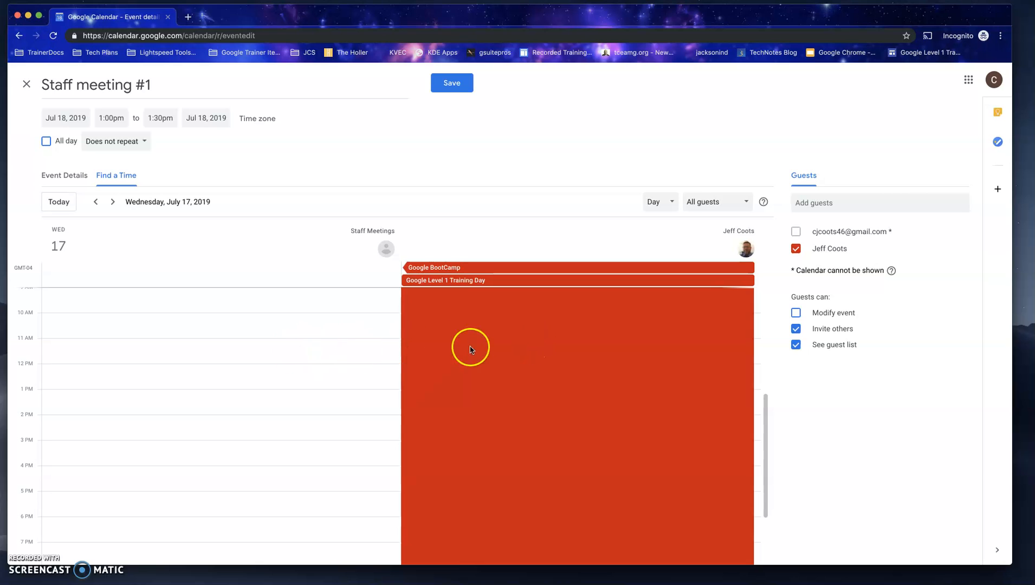
{"action": "left_click", "coordinate": [300, 356]}
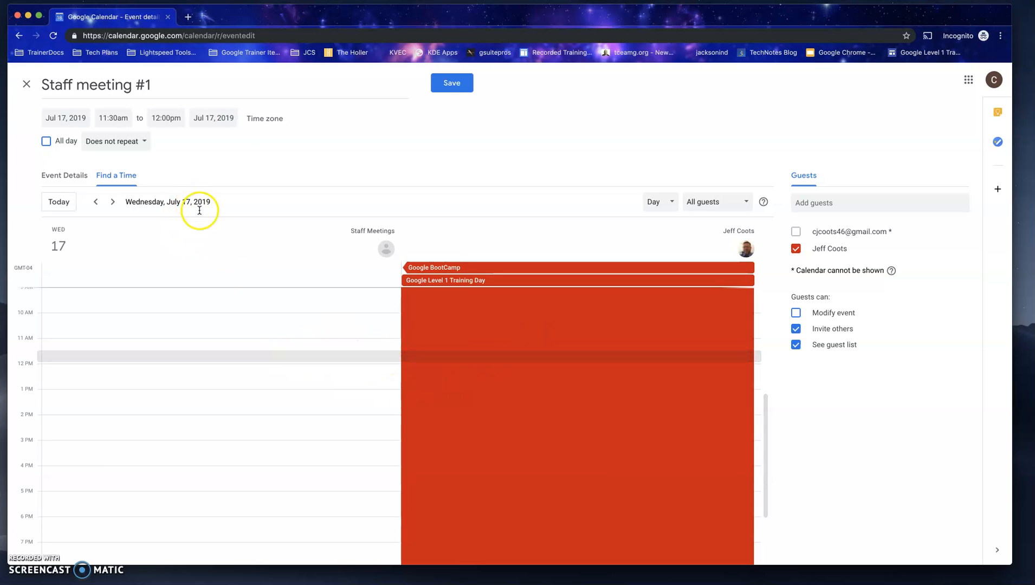
{"action": "left_click", "coordinate": [112, 201]}
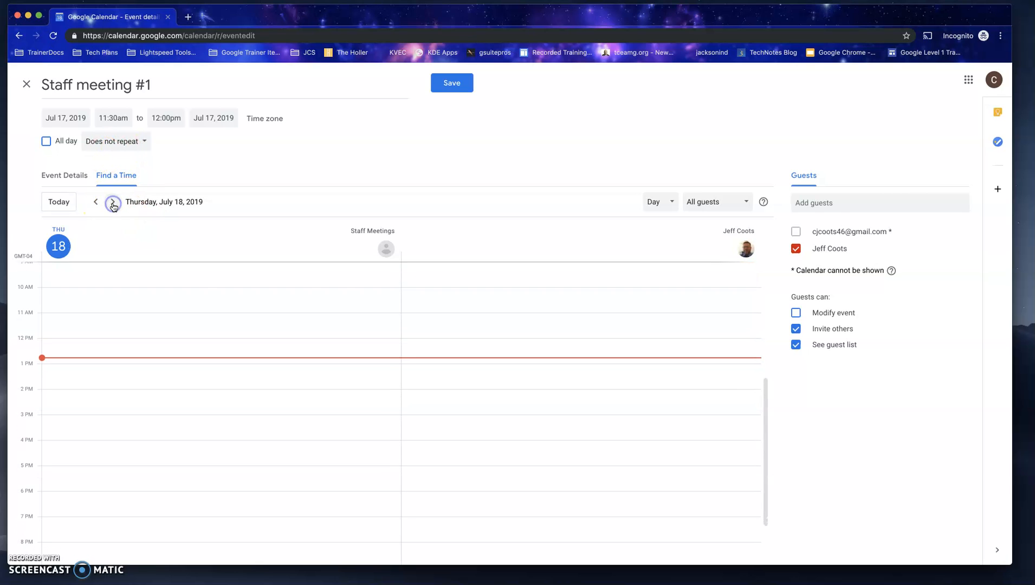
{"action": "left_click", "coordinate": [180, 305]}
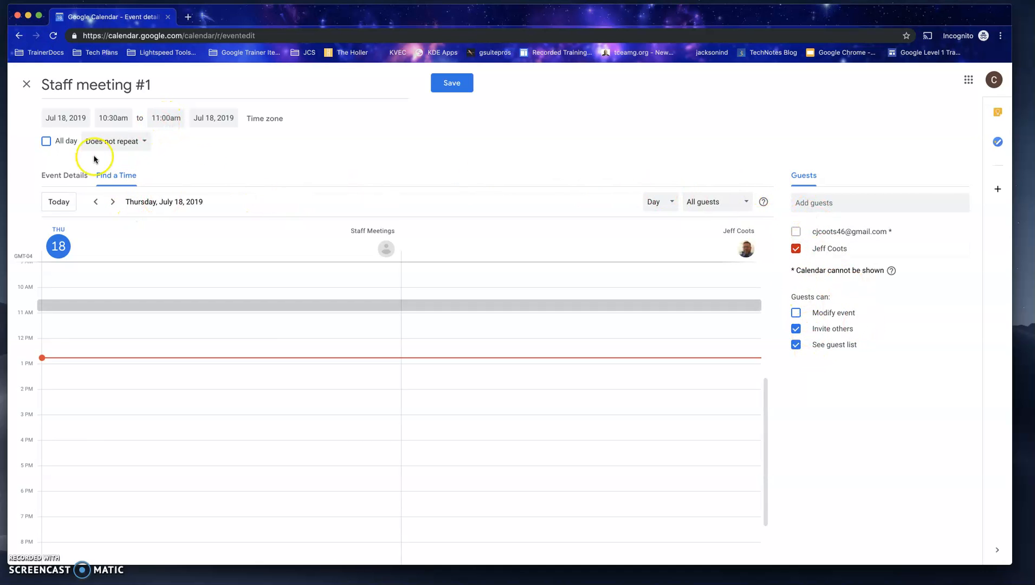
Step: Return to the event details and set the location to "School"
{"action": "left_click", "coordinate": [65, 178]}
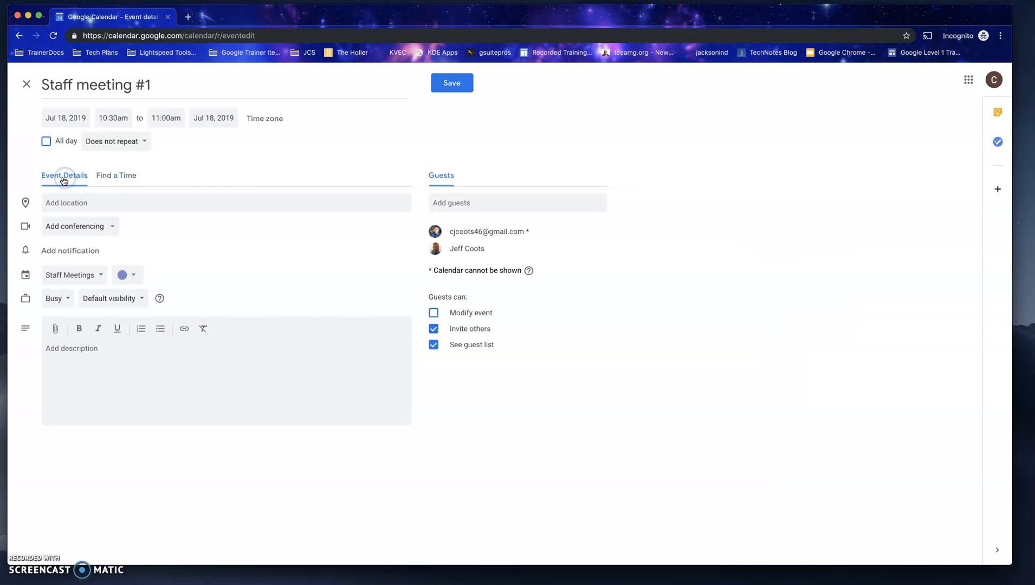
{"action": "left_click", "coordinate": [67, 203]}
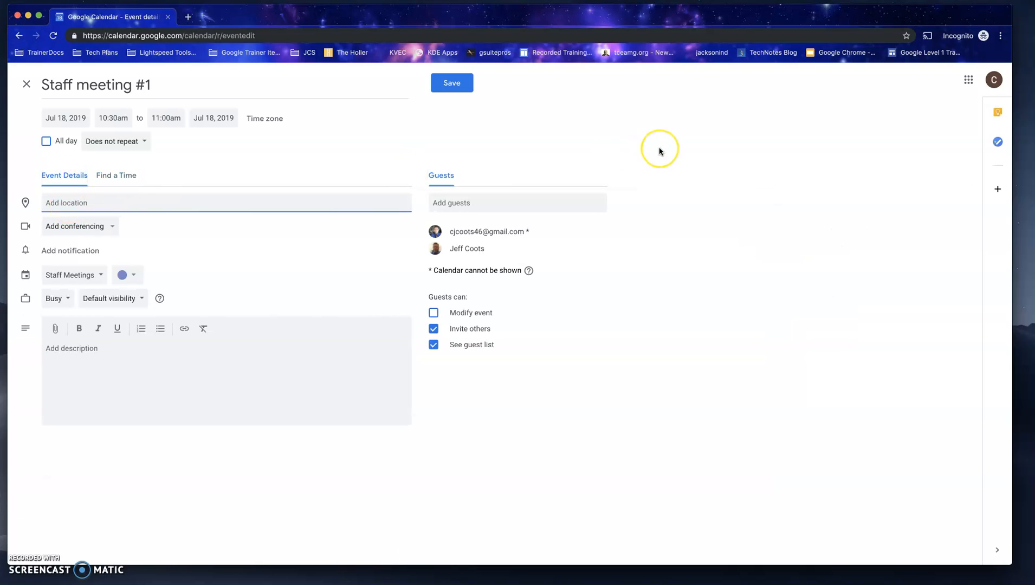
{"action": "type", "text": "School"}
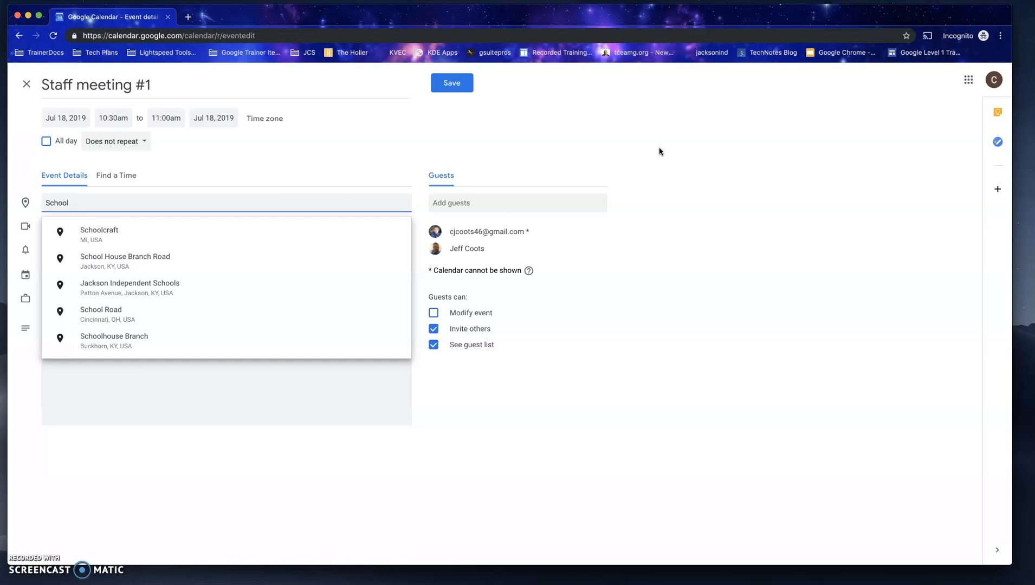
{"action": "left_click", "coordinate": [723, 330]}
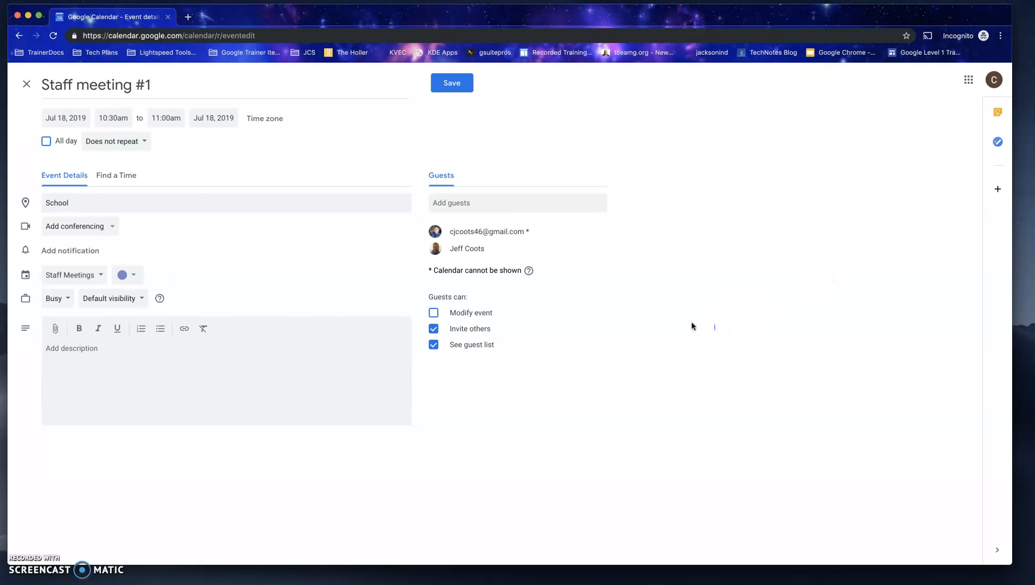
Step: Review the conferencing choices and add Hangouts conferencing to the event
{"action": "left_click", "coordinate": [86, 235]}
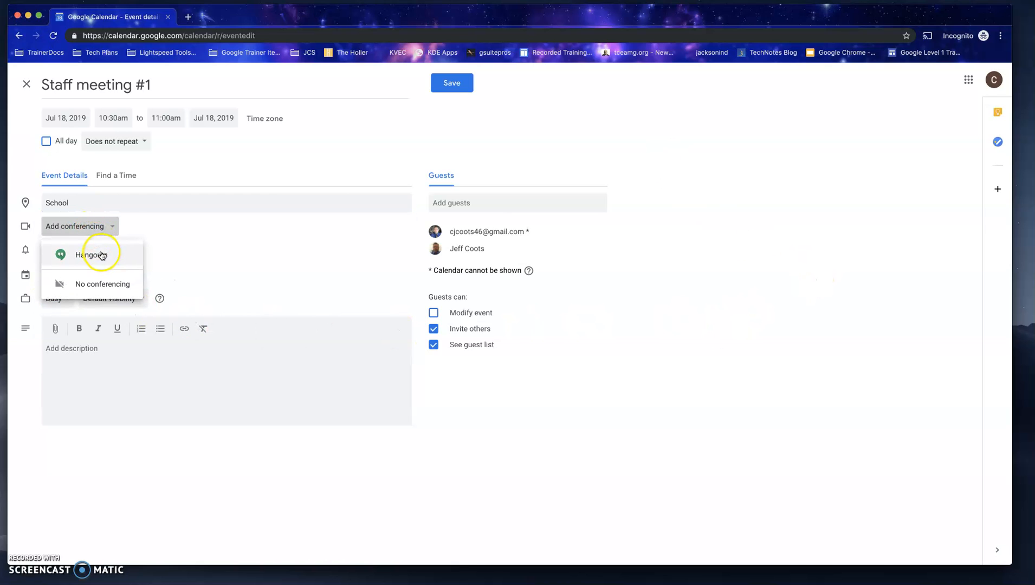
{"action": "left_click", "coordinate": [199, 236]}
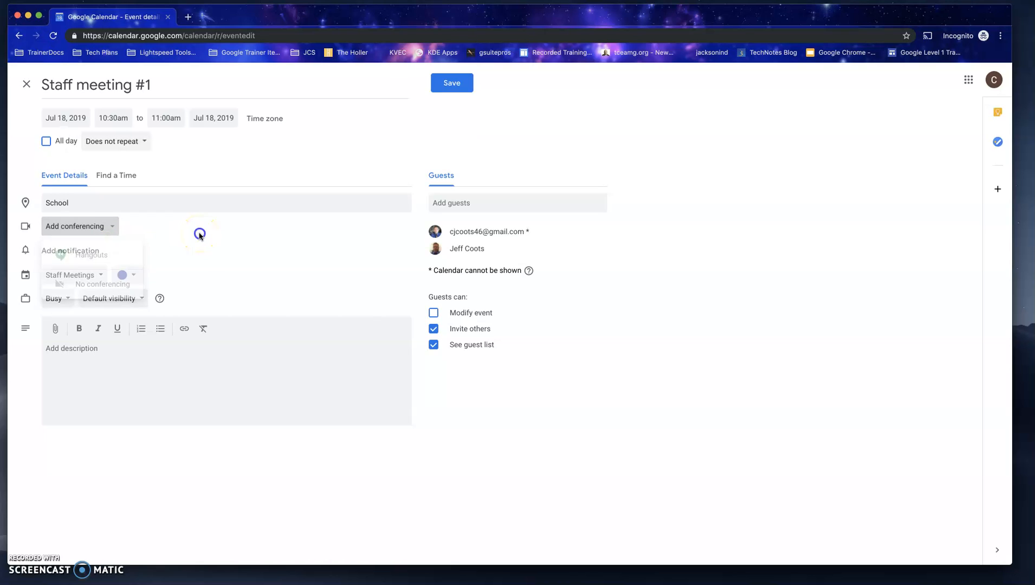
{"action": "left_click", "coordinate": [108, 232]}
{"action": "left_click", "coordinate": [100, 248]}
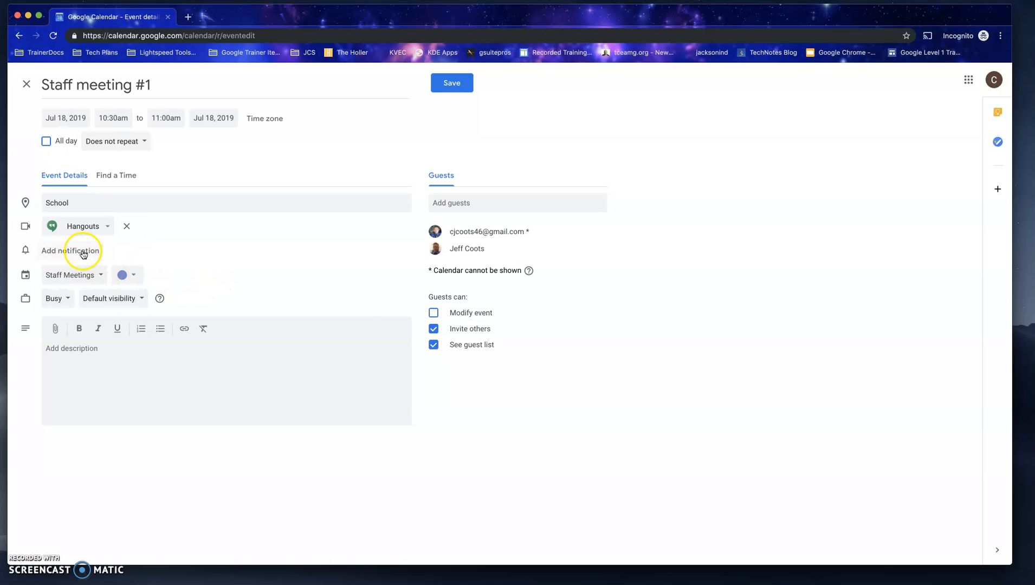
Step: Add two event reminders: a notification 10 minutes before and an email 10 hours before
{"action": "left_click", "coordinate": [82, 253]}
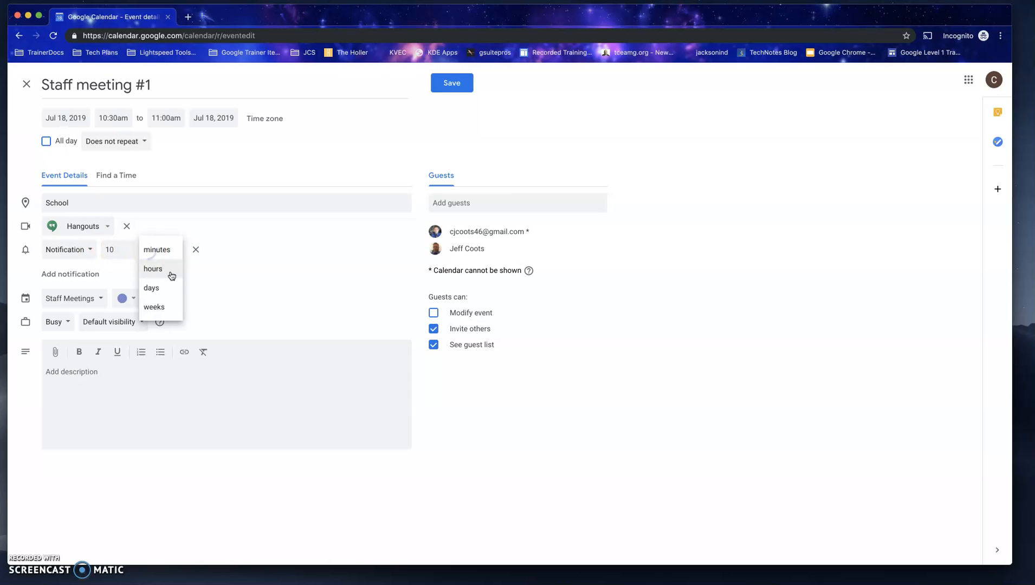
{"action": "left_click", "coordinate": [271, 247]}
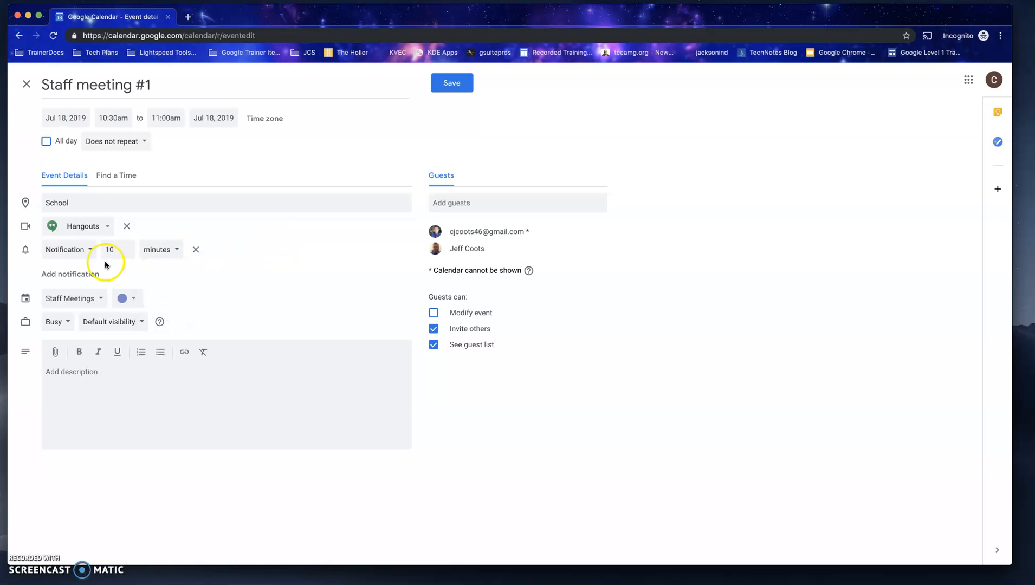
{"action": "left_click", "coordinate": [83, 275]}
{"action": "left_click", "coordinate": [92, 274]}
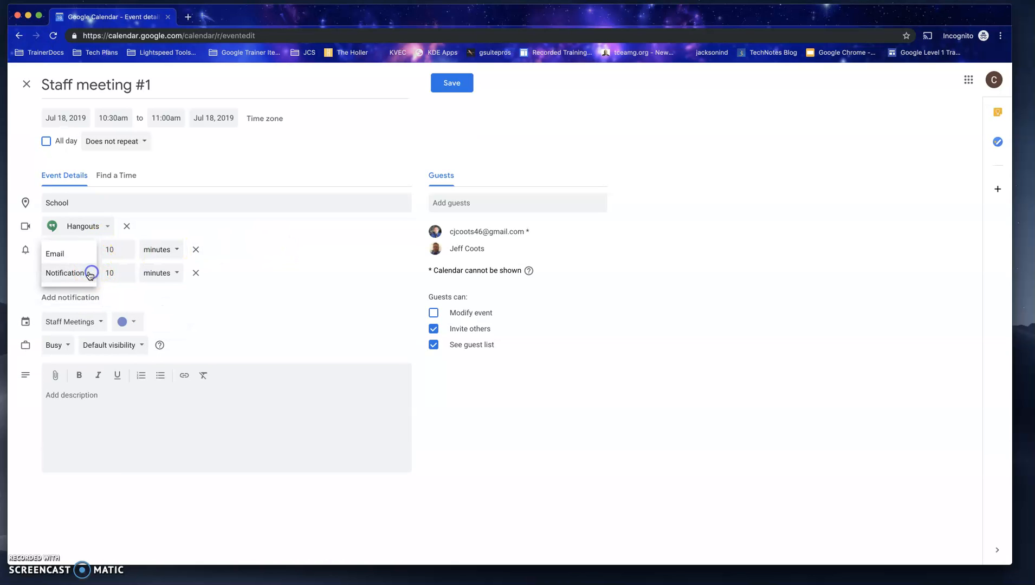
{"action": "left_click", "coordinate": [72, 256]}
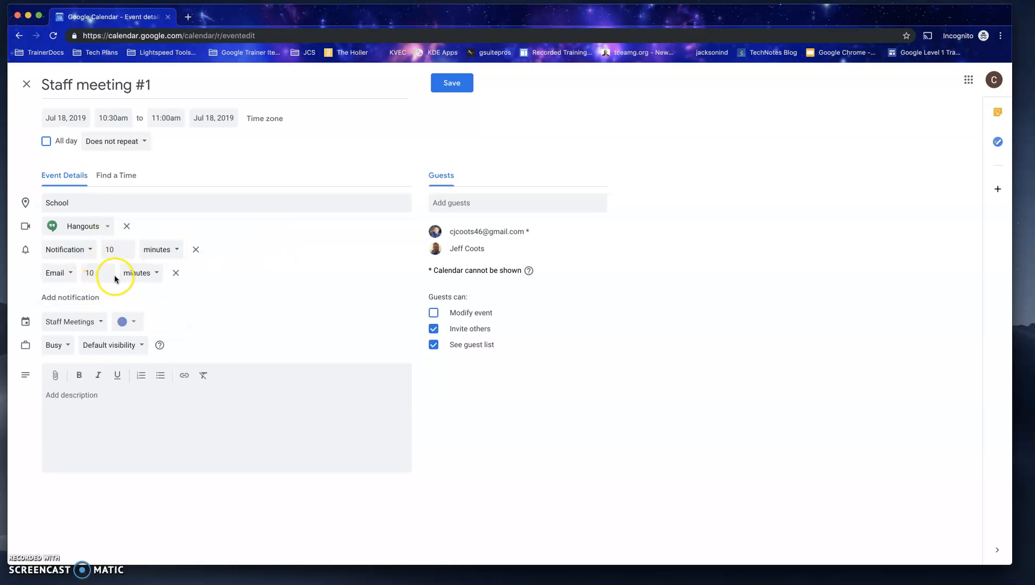
{"action": "left_click", "coordinate": [143, 272]}
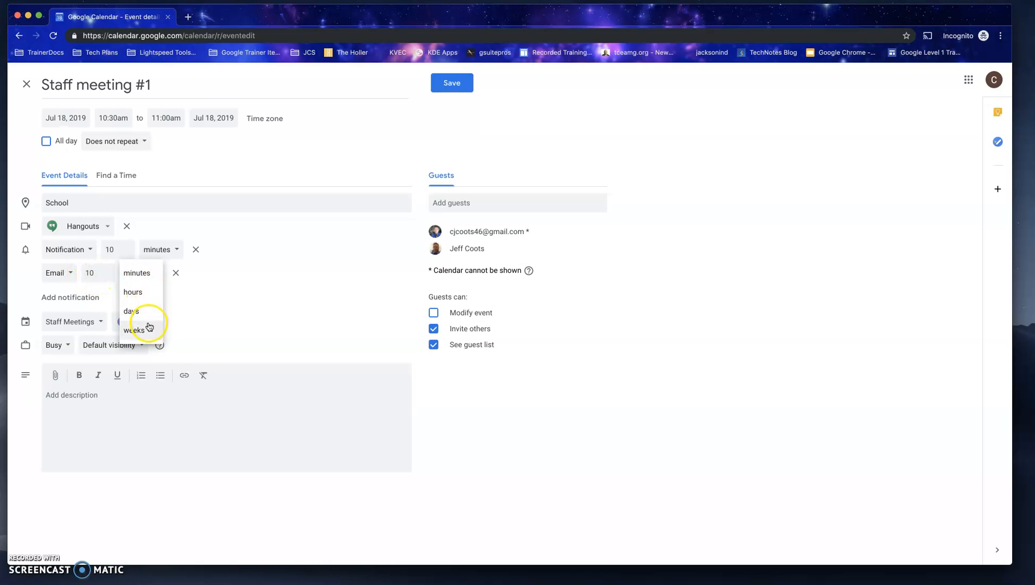
{"action": "left_click", "coordinate": [131, 295]}
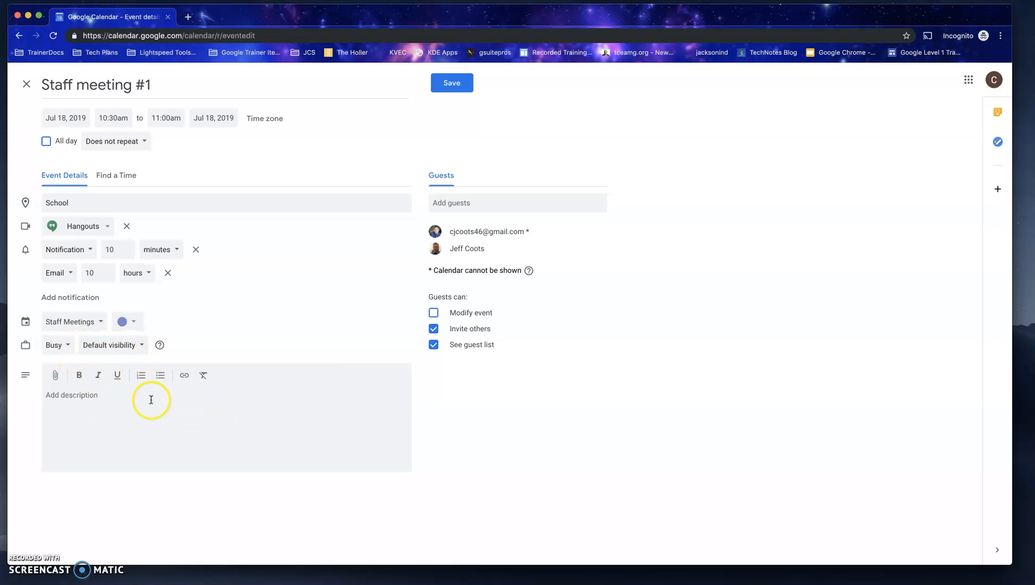
Step: Attach the "Getting started" PDF from My Drive to the event description
{"action": "left_click", "coordinate": [55, 376]}
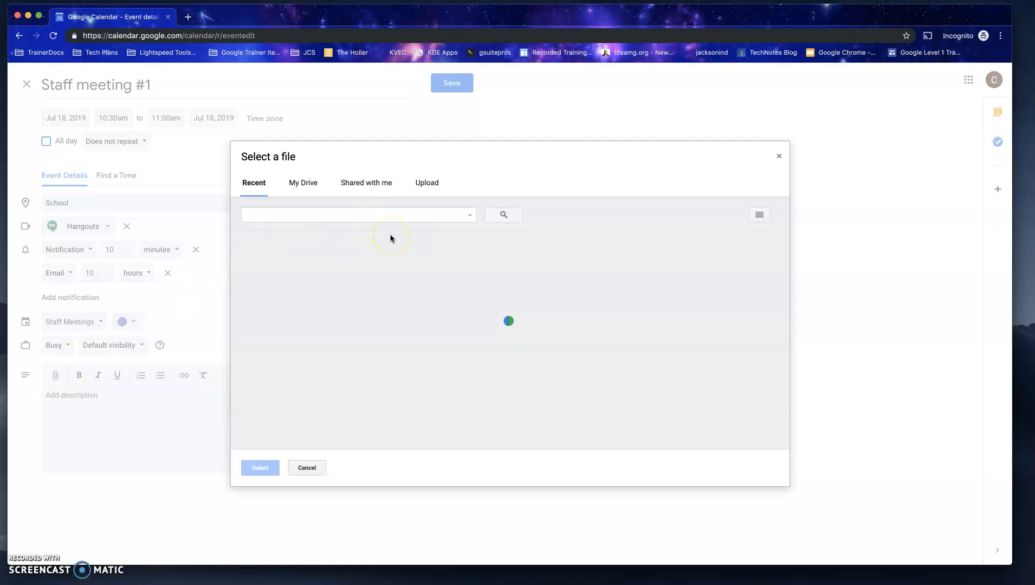
{"action": "left_click", "coordinate": [302, 184]}
{"action": "left_click", "coordinate": [312, 365]}
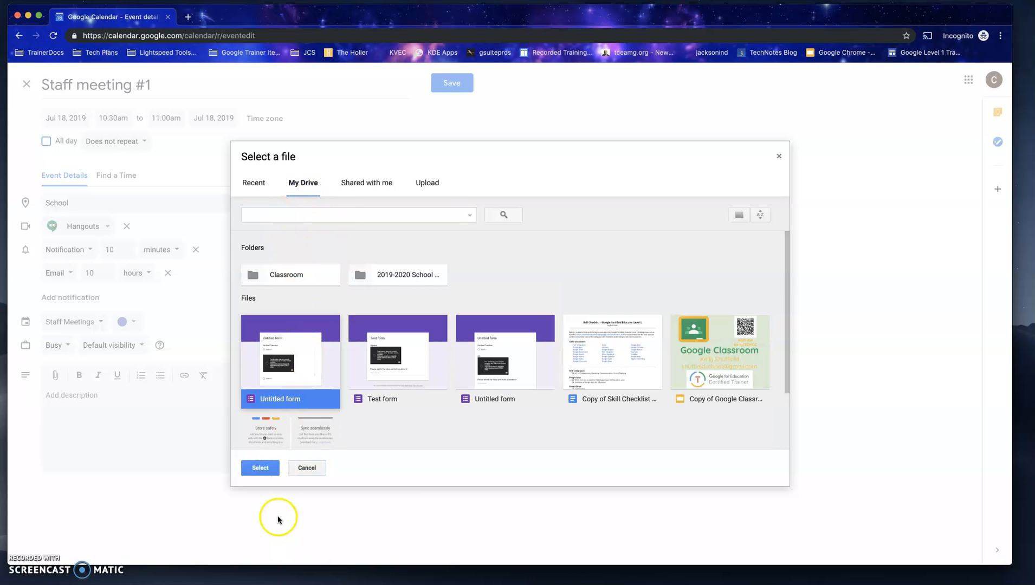
{"action": "left_click", "coordinate": [271, 441]}
{"action": "left_click", "coordinate": [260, 468]}
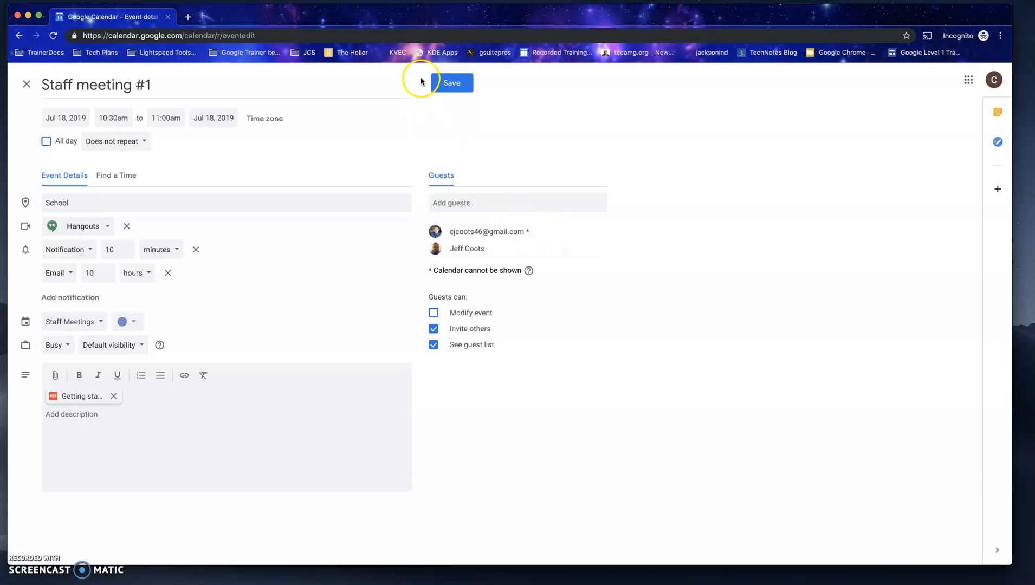
Step: Save the event, send invitation emails to the guests, and share the attached file with both guests with View access
{"action": "left_click", "coordinate": [447, 87]}
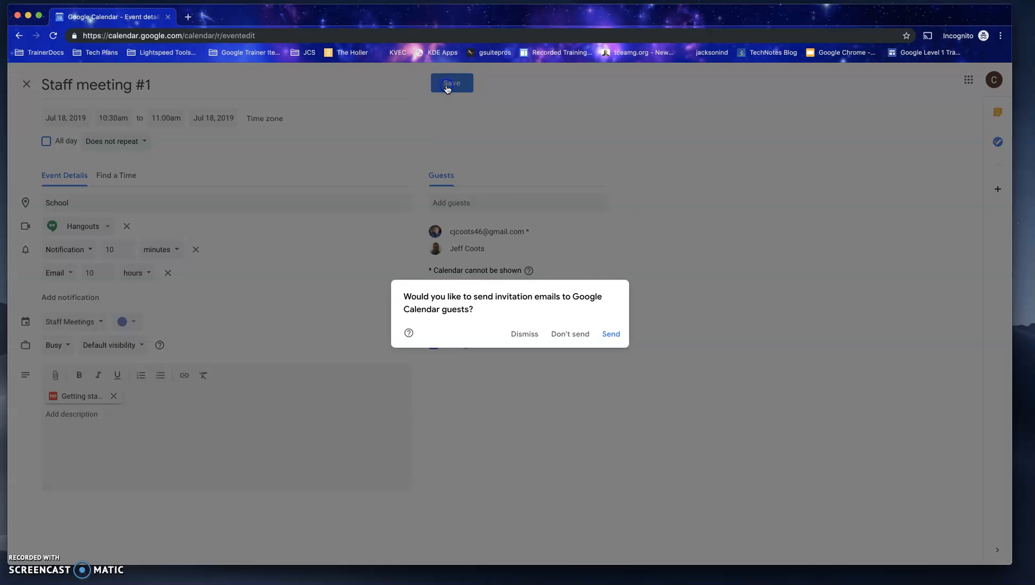
{"action": "left_click", "coordinate": [607, 335]}
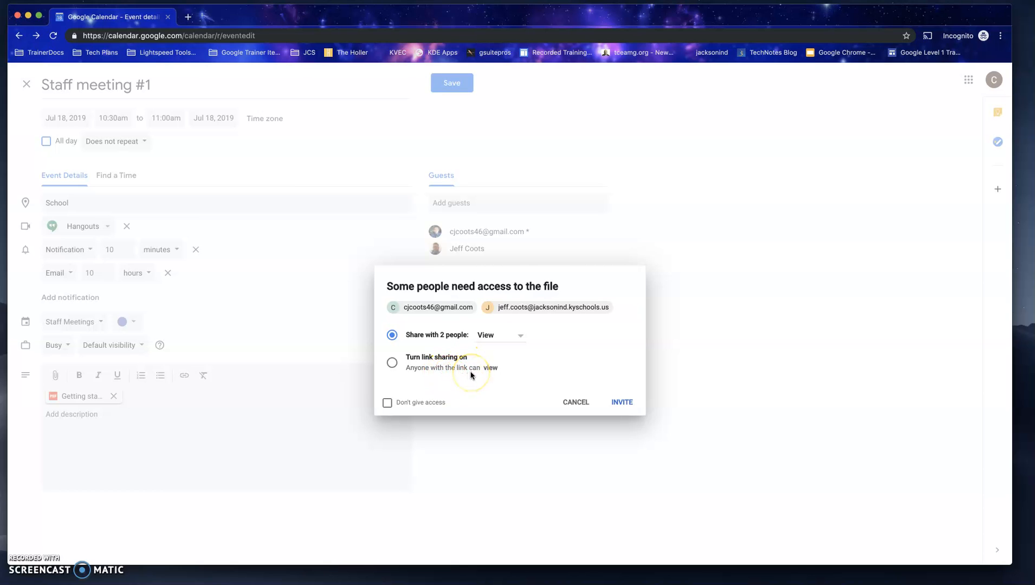
{"action": "left_click", "coordinate": [615, 404]}
{"action": "left_click", "coordinate": [628, 406]}
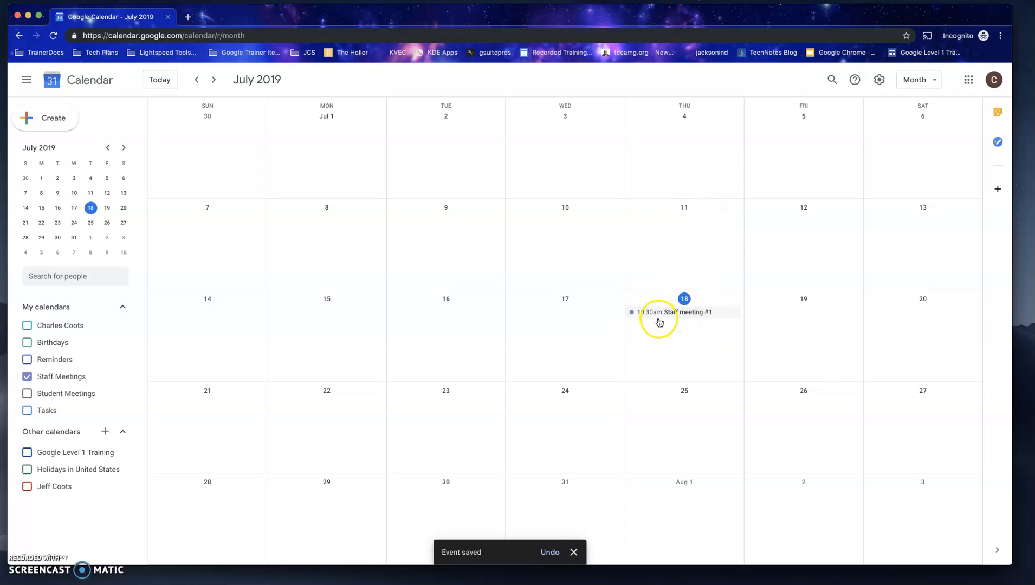
Step: Show the colleague's calendar from Other calendars in the month view to check its events, and hide it again
{"action": "left_click", "coordinate": [27, 487]}
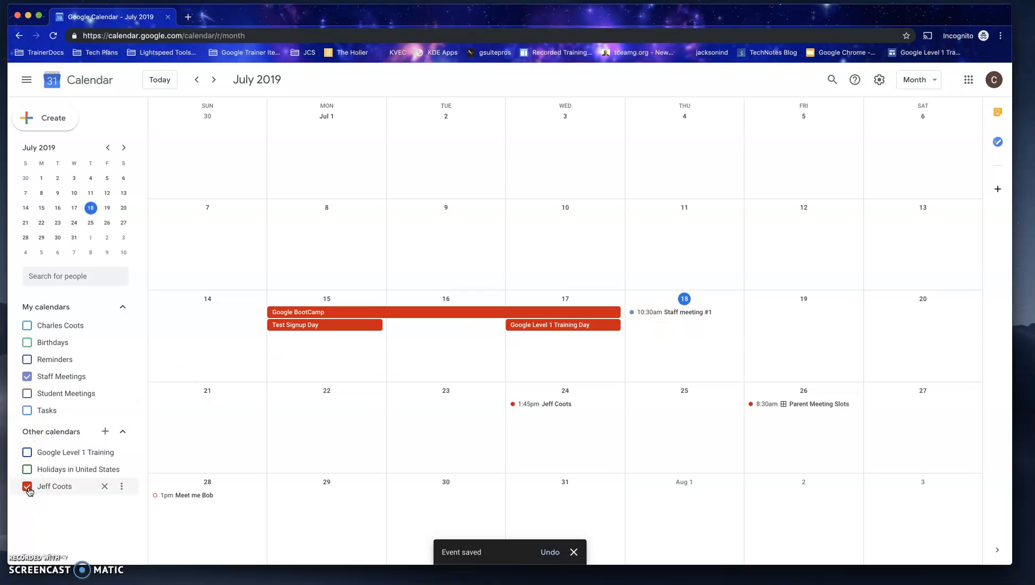
{"action": "left_click", "coordinate": [29, 490]}
{"action": "left_click", "coordinate": [28, 489]}
{"action": "left_click", "coordinate": [28, 490]}
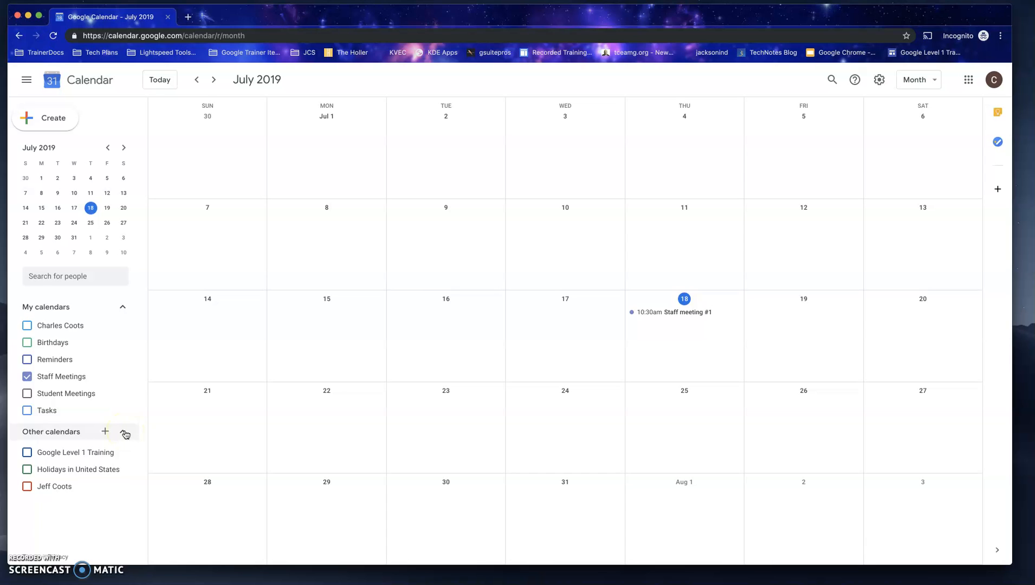
Step: Review the options for adding other calendars, leaving the Other calendars list expanded
{"action": "left_click", "coordinate": [122, 434]}
{"action": "left_click", "coordinate": [106, 431]}
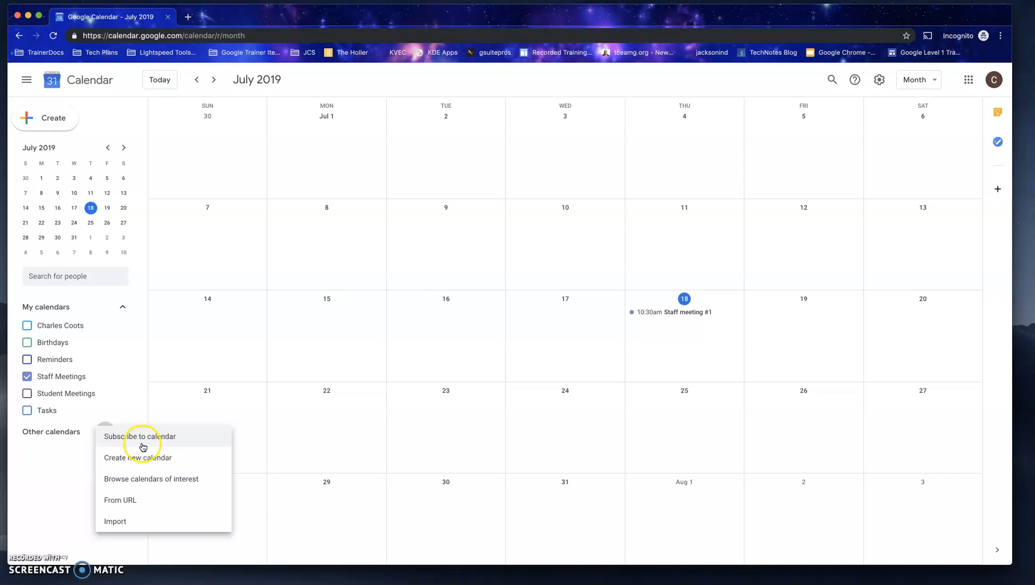
{"action": "left_click", "coordinate": [123, 414]}
{"action": "left_click", "coordinate": [106, 431]}
{"action": "left_click", "coordinate": [122, 423]}
{"action": "left_click", "coordinate": [122, 431]}
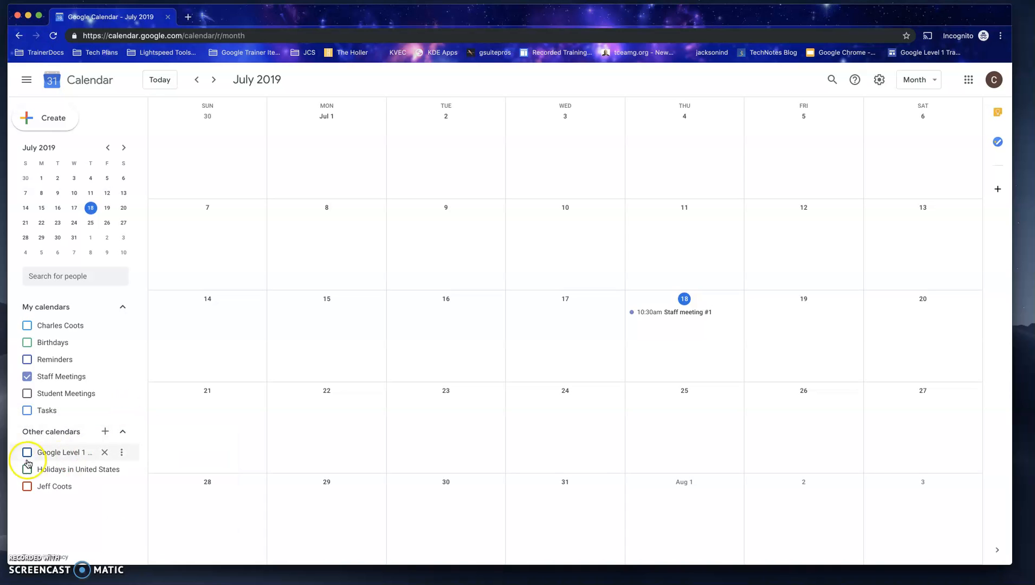